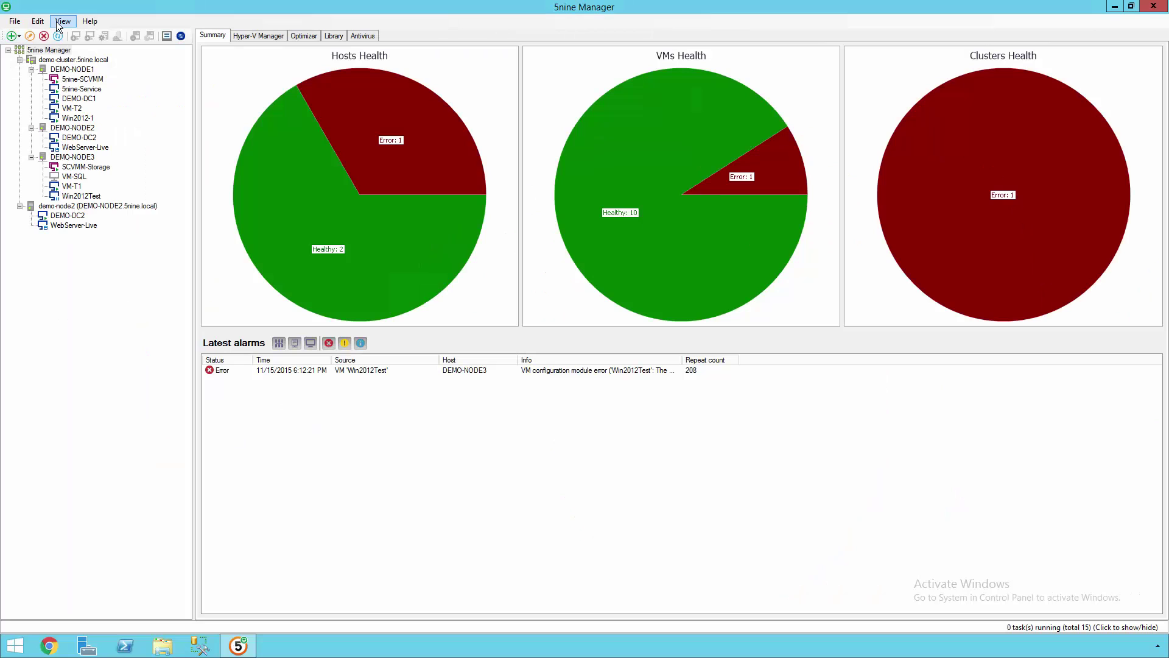
List all cluster virtual machines and view DEMO-DC1's, then WebServer-Live's, details and checkpoints.
click(252, 35)
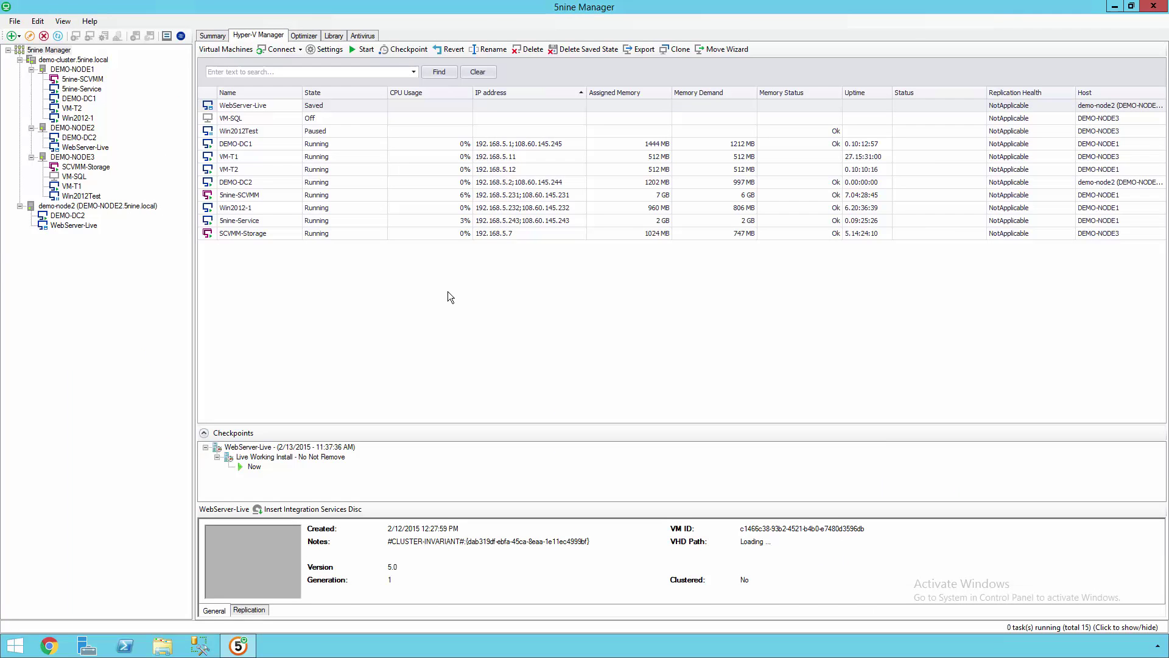
click(371, 144)
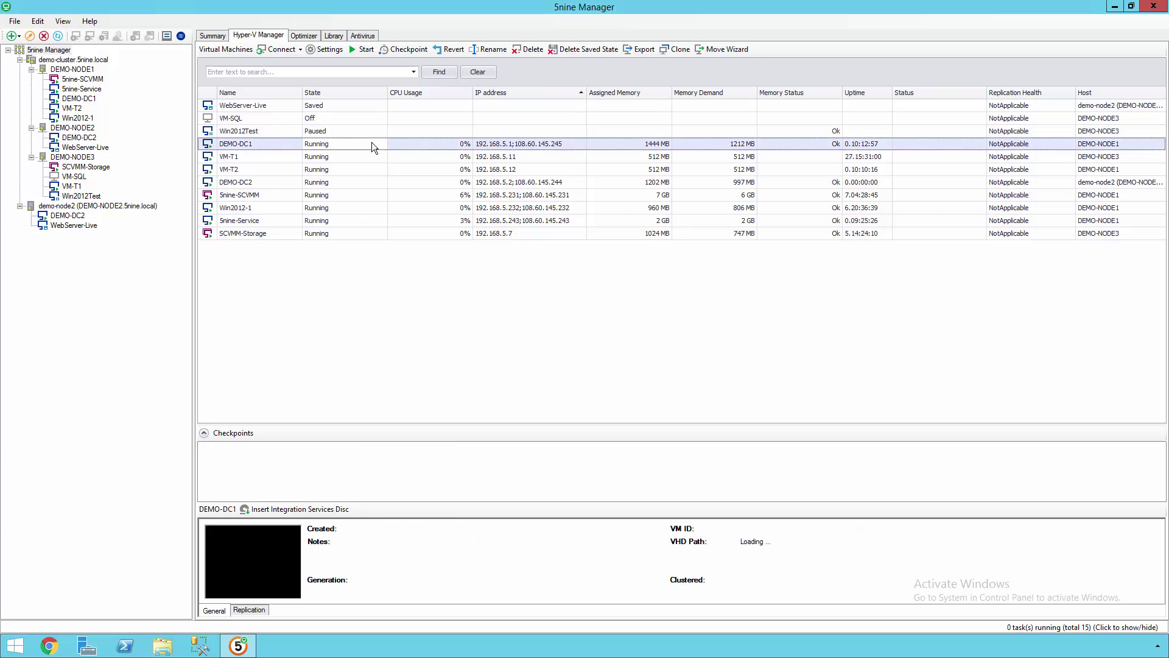
click(351, 106)
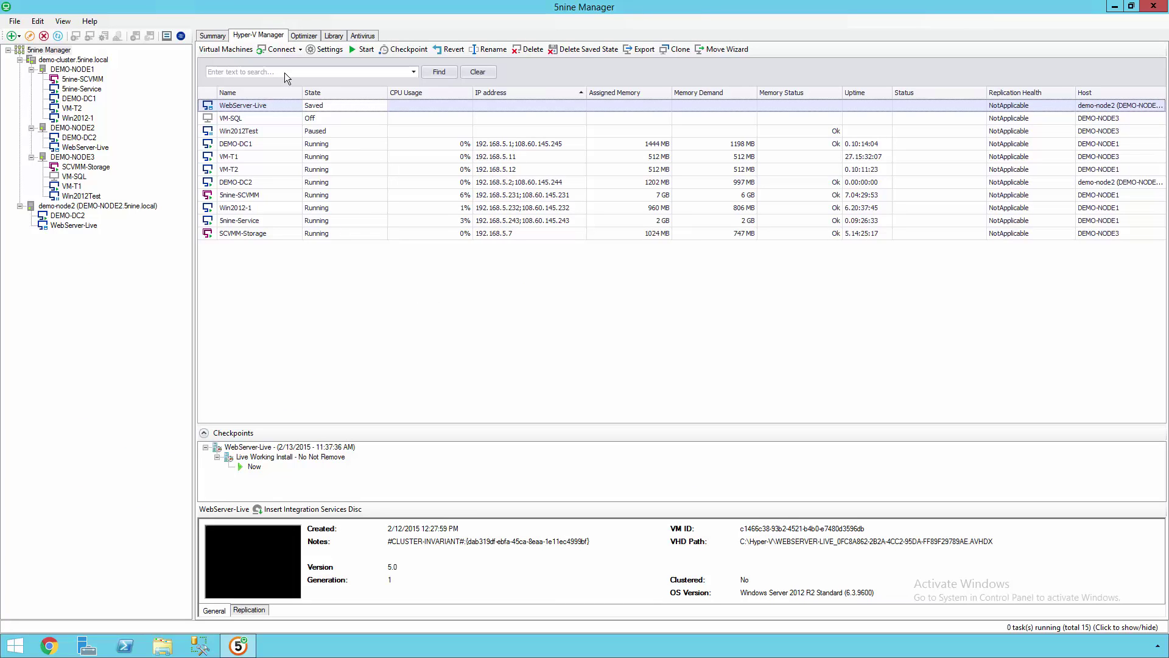
Narrow the VM list to host DEMO-NODE1 and show DEMO-DC1's details.
click(91, 59)
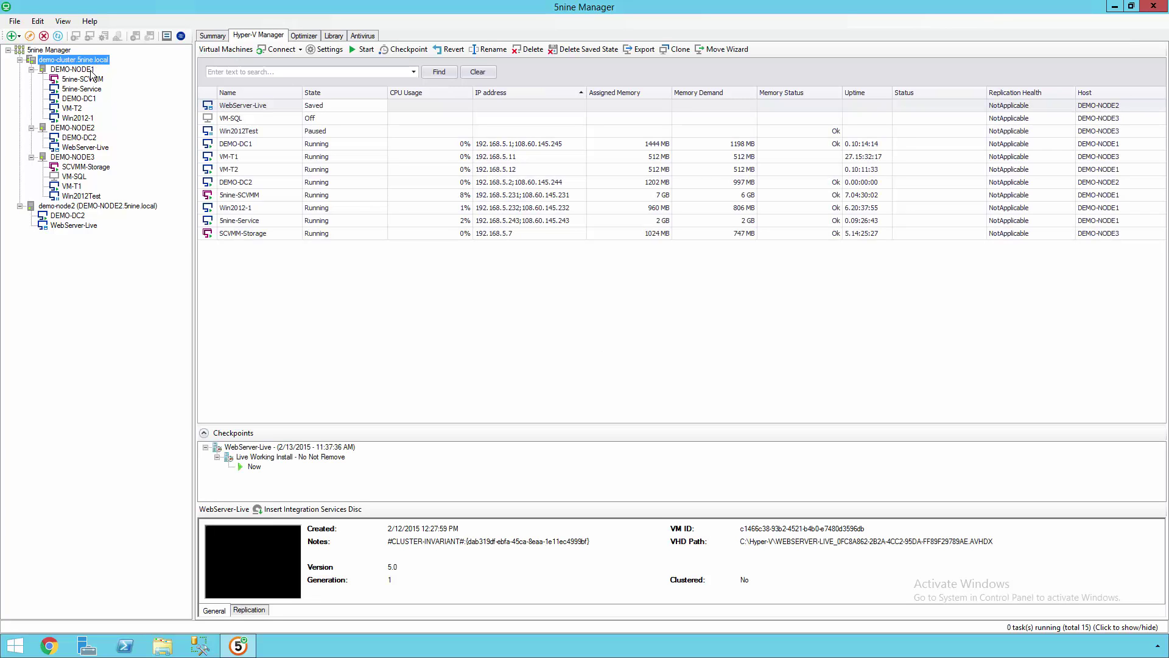
click(91, 70)
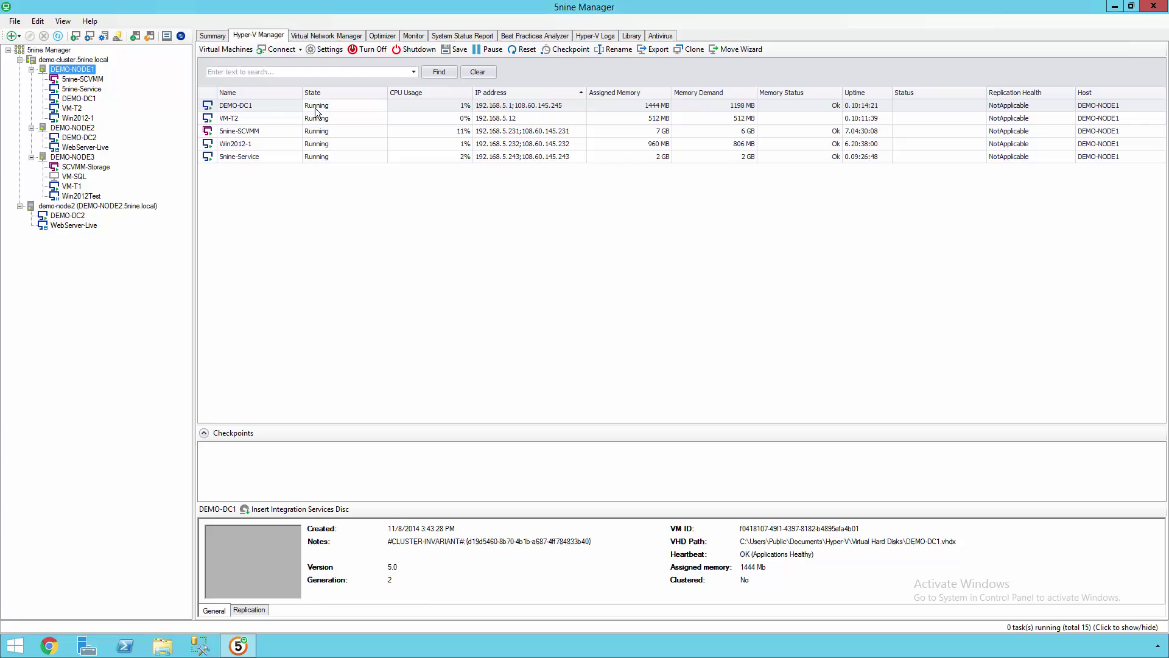
click(288, 108)
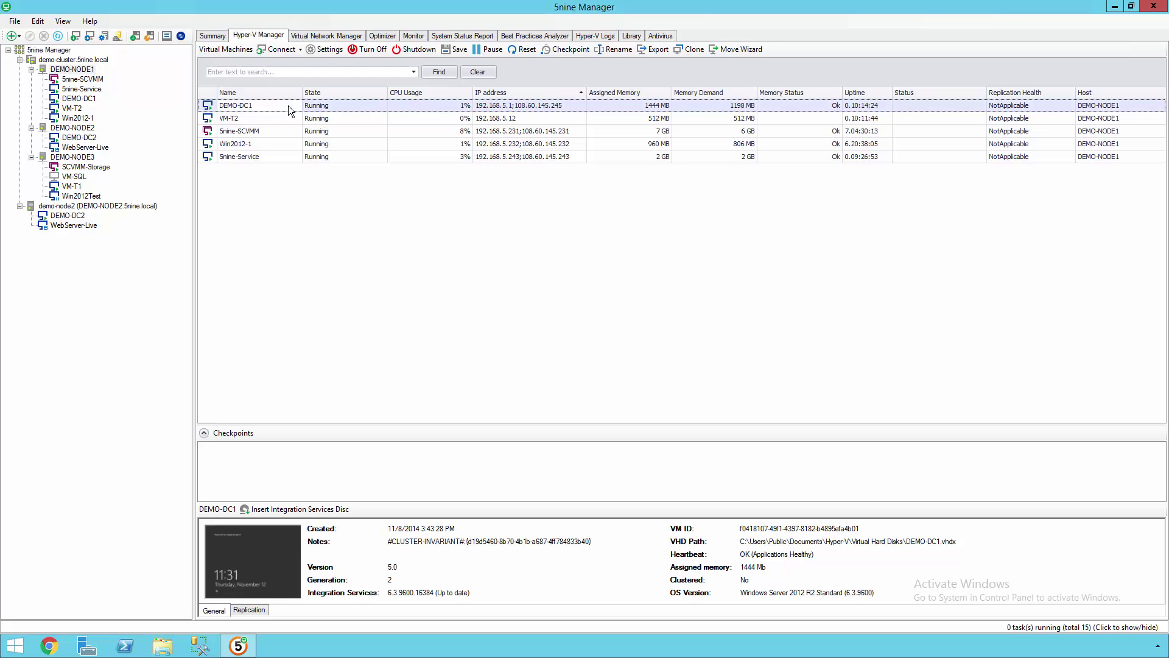
Review DEMO-DC1's Settings and close them without changes.
right_click(287, 105)
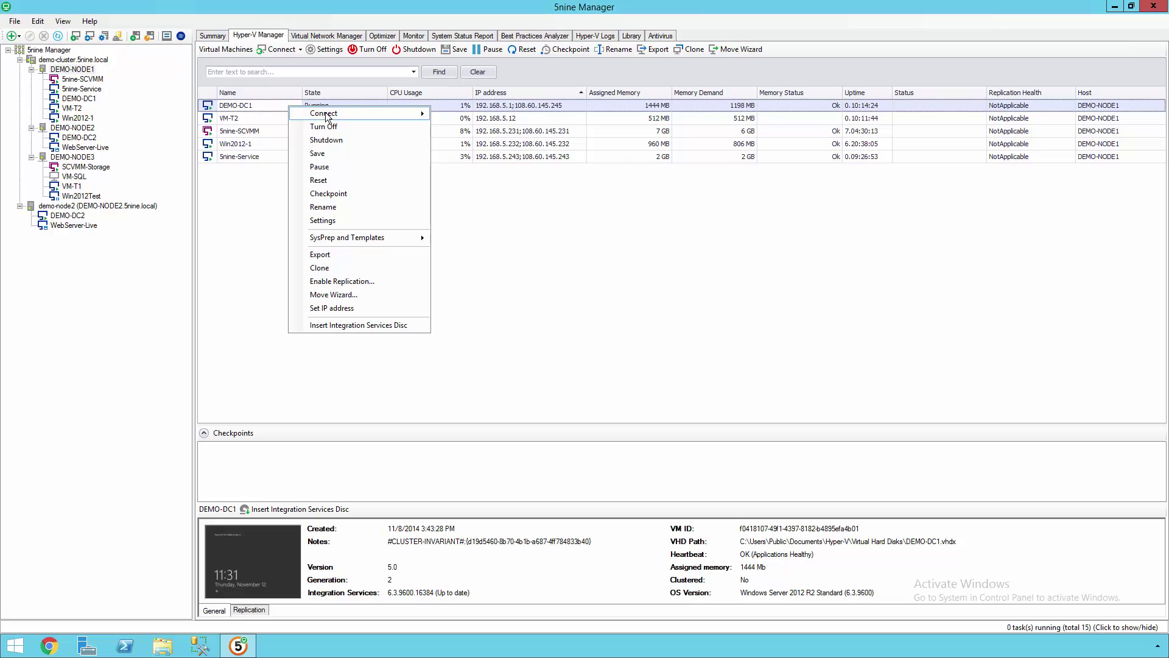
mouse_move(326, 116)
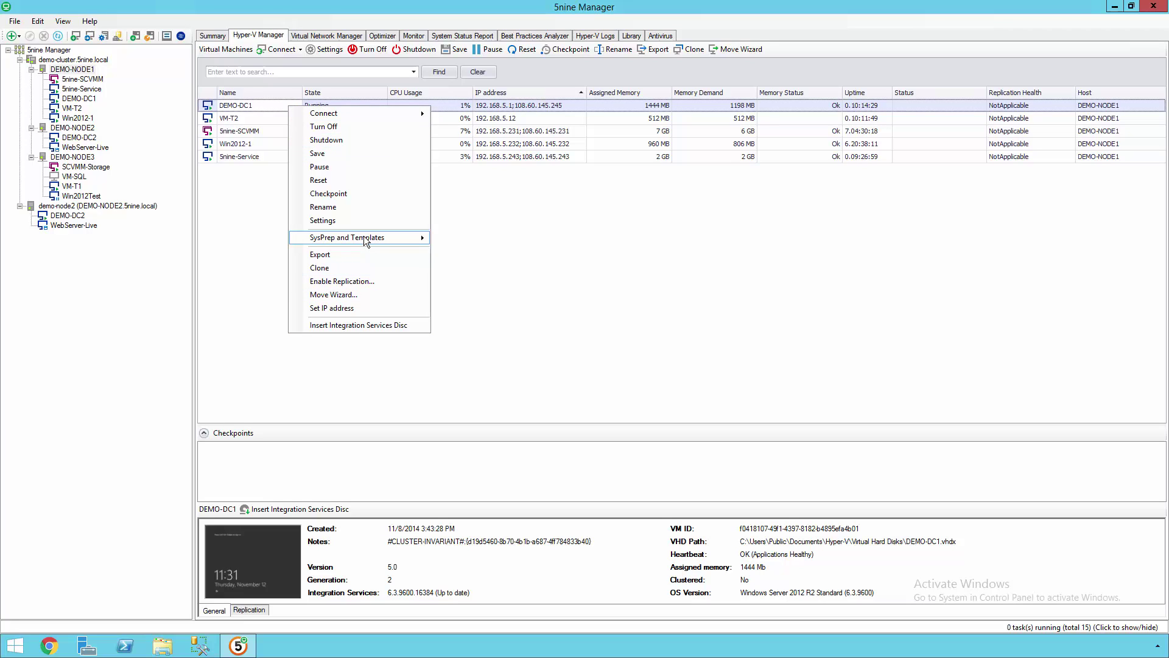
mouse_move(366, 240)
click(354, 220)
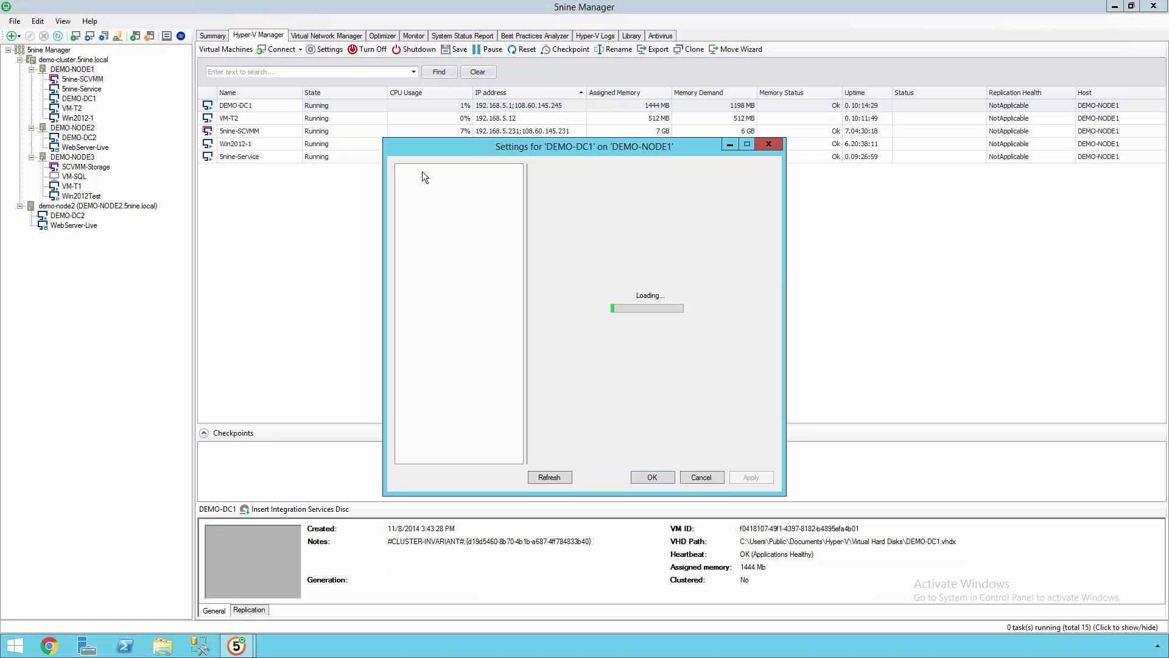
click(706, 477)
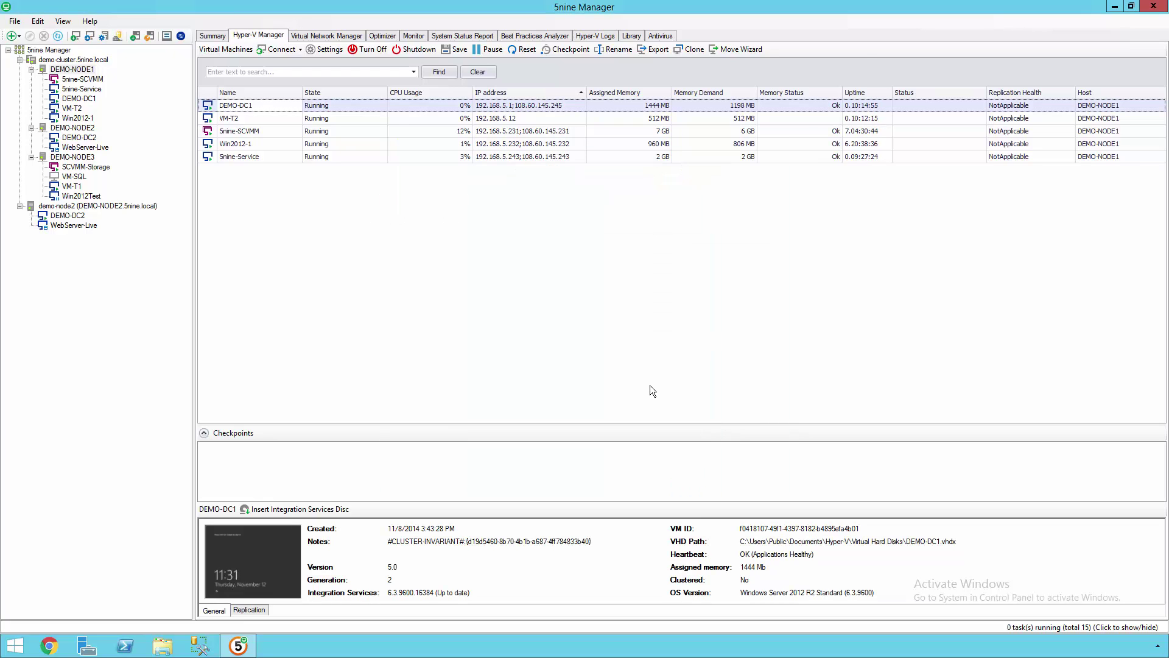
Review the Tenant Logical Switch's extensions in Virtual Network Manager, then show DEMO-NODE3's host summary.
click(344, 35)
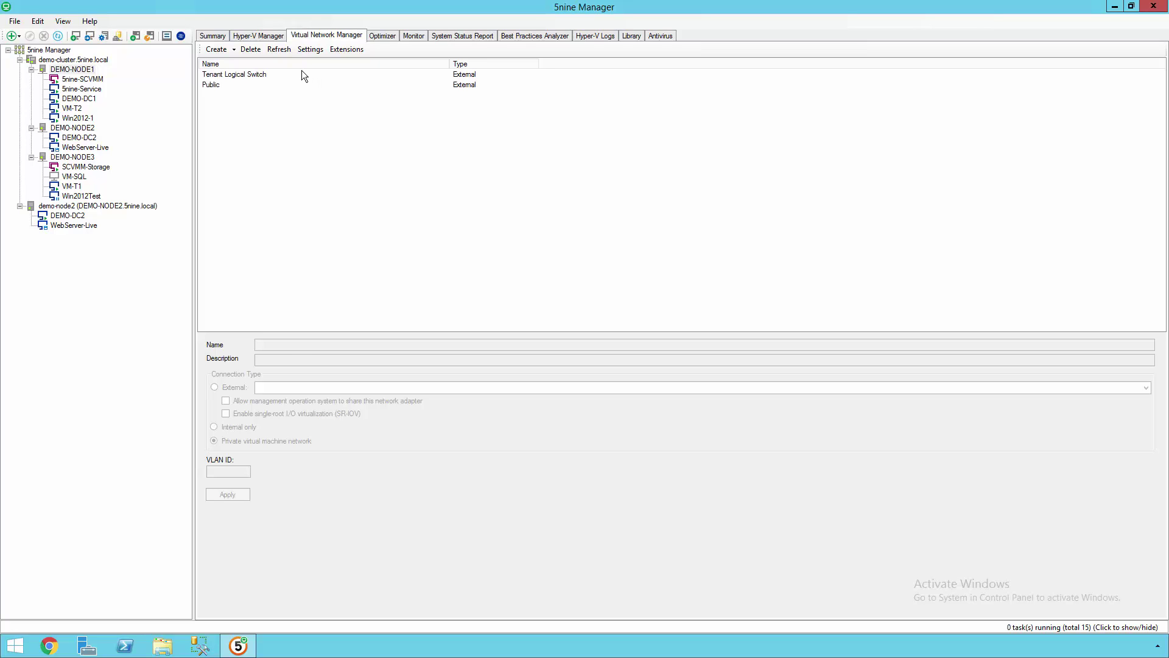
click(301, 72)
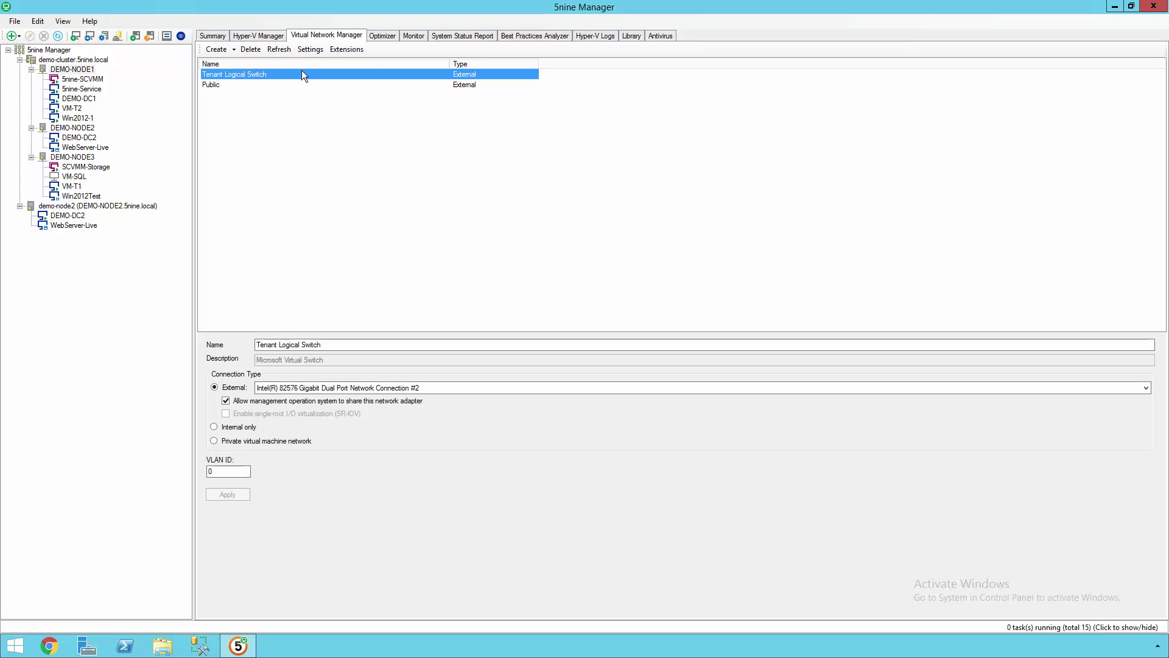
click(347, 50)
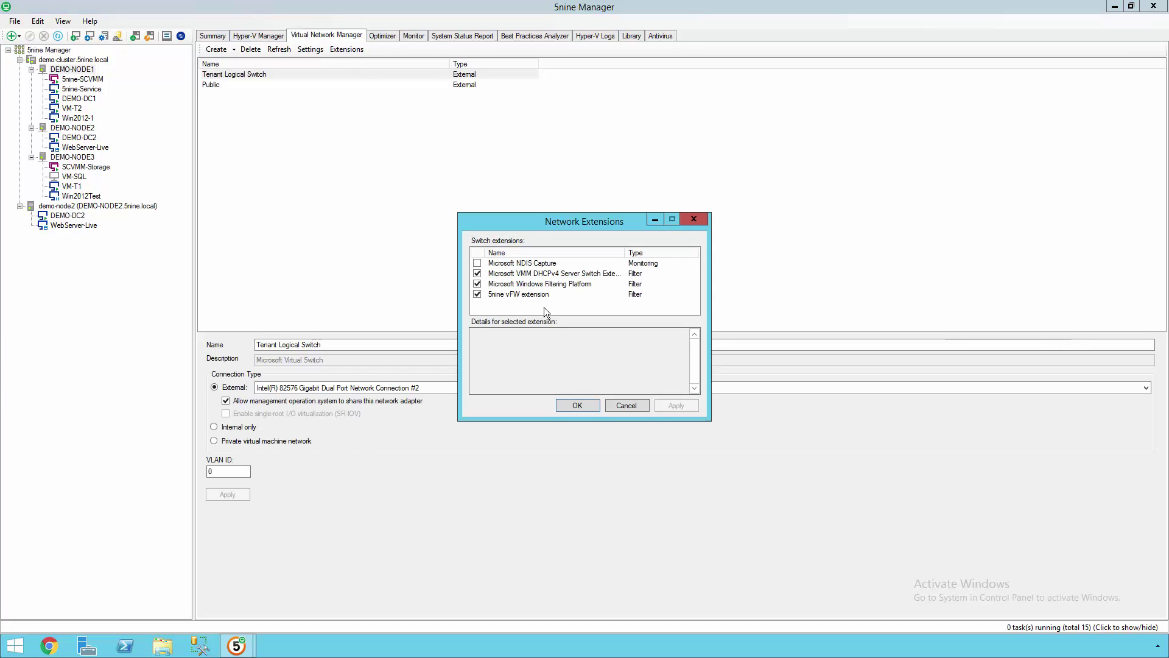
click(699, 221)
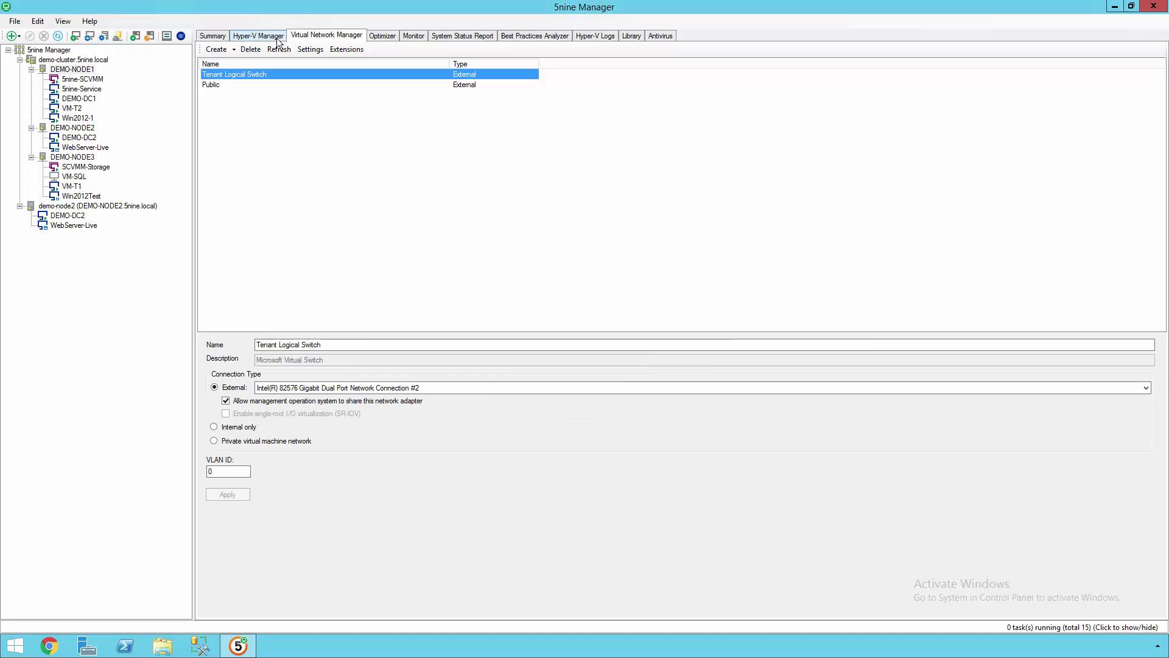
click(74, 158)
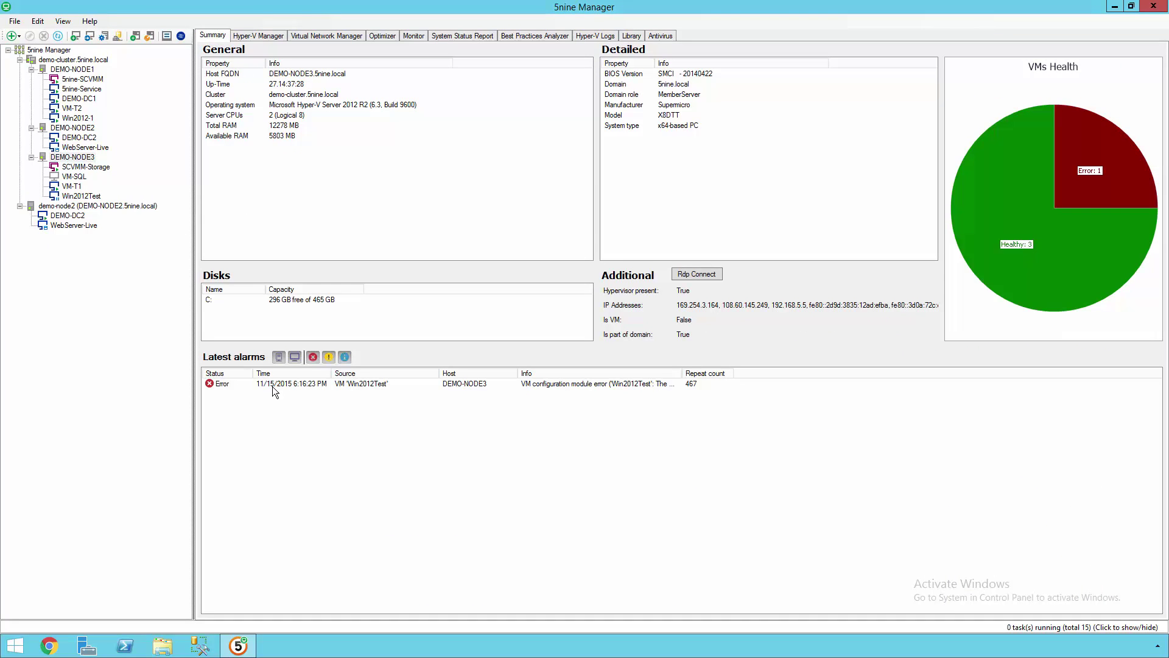
Inspect the Win2012Test error alarm, then return to the Hyper-V Manager VM list.
click(229, 385)
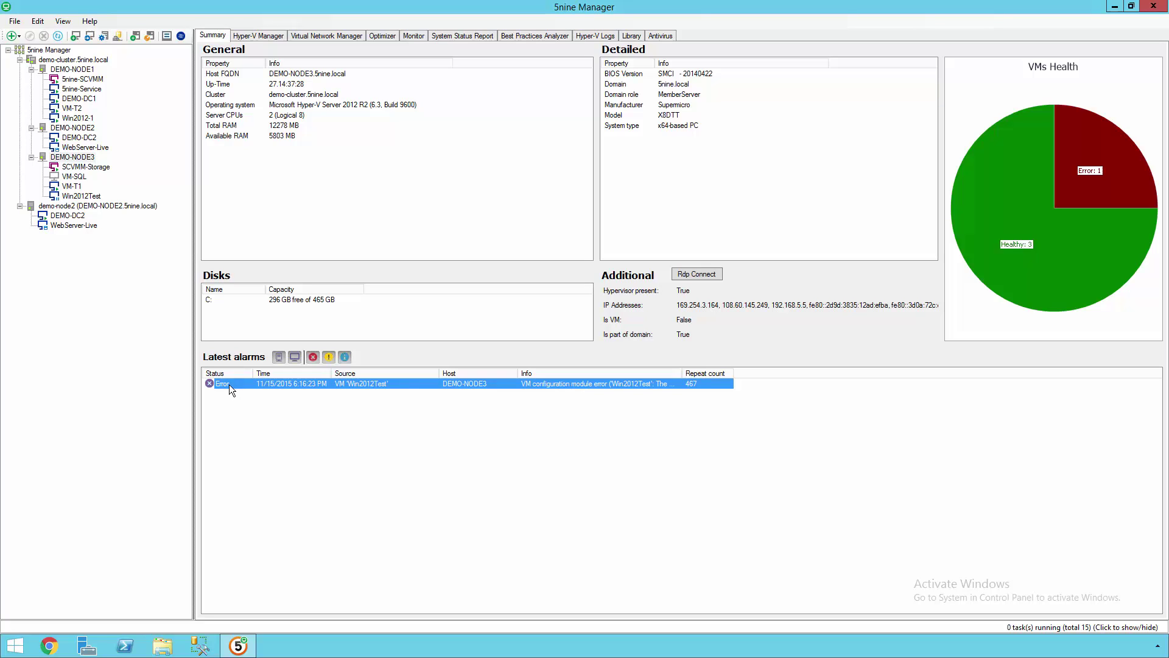
click(271, 39)
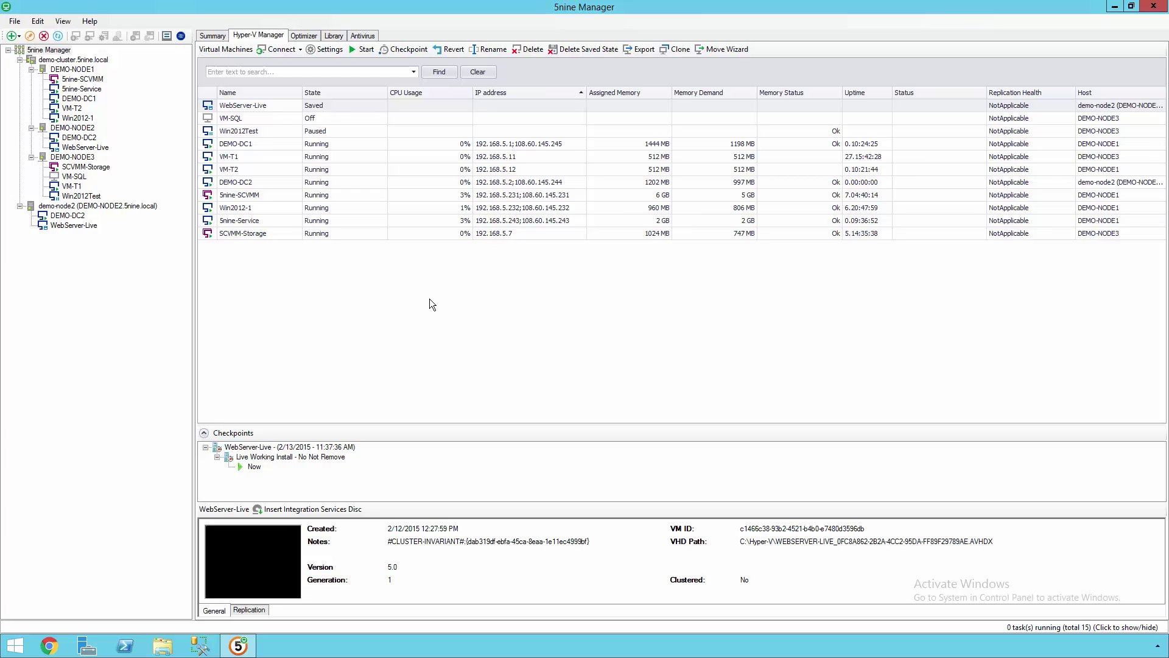
Review DEMO-NODE1's Hyper-V host settings, including enhanced session mode and copying to other hosts, then cancel.
click(83, 69)
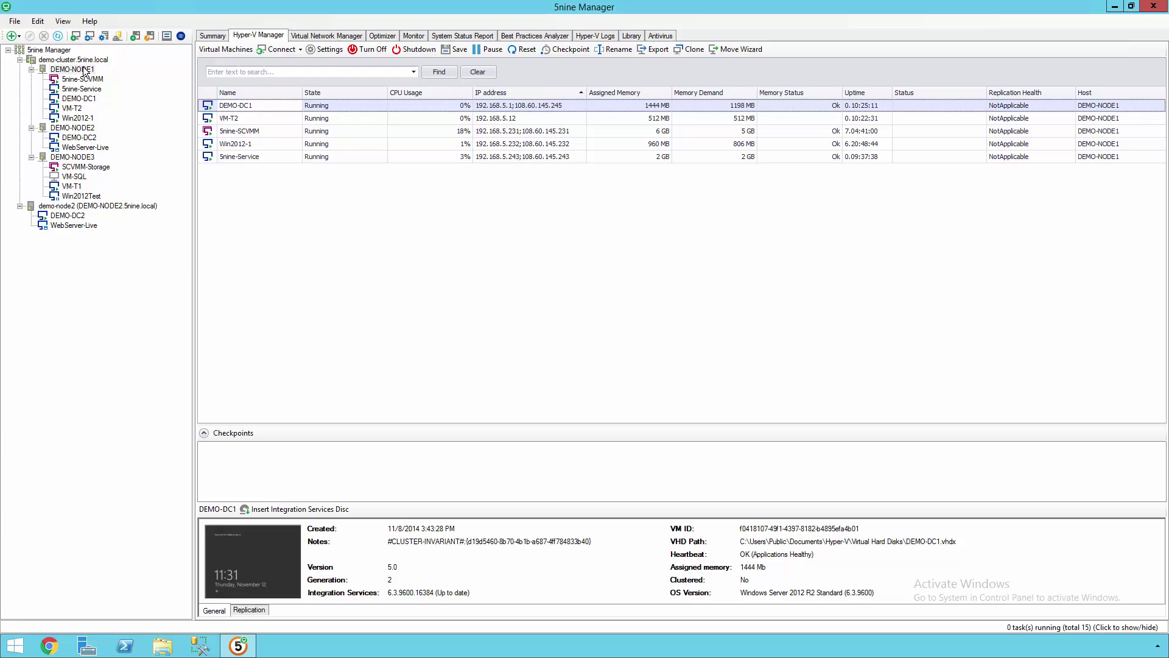
right_click(83, 70)
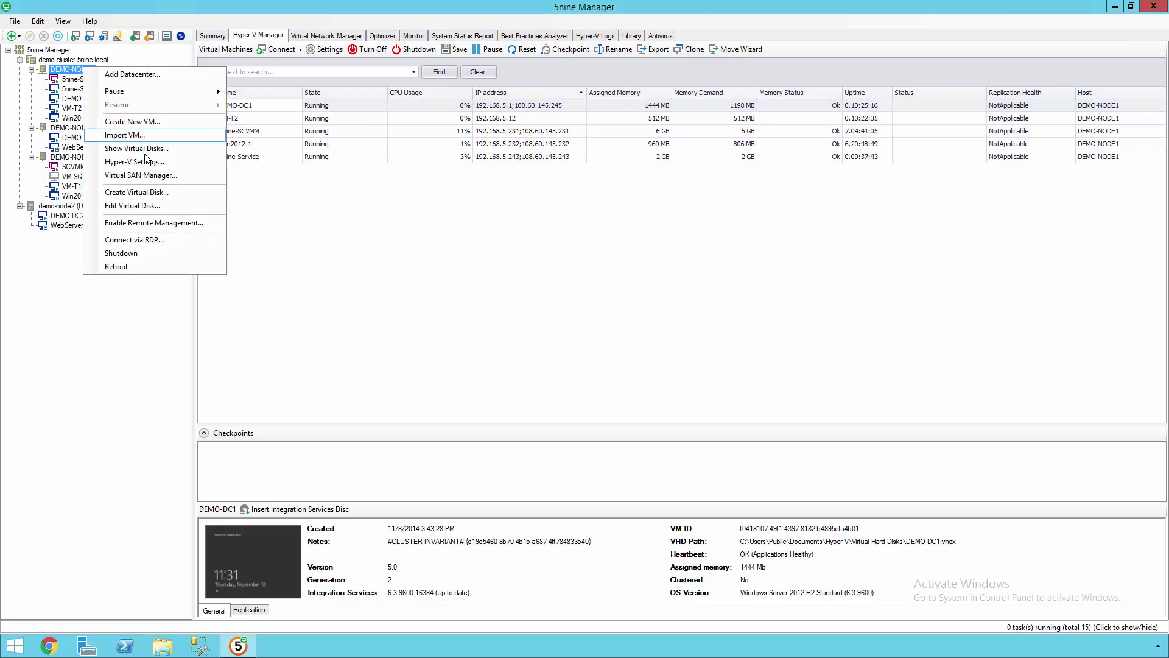
click(199, 163)
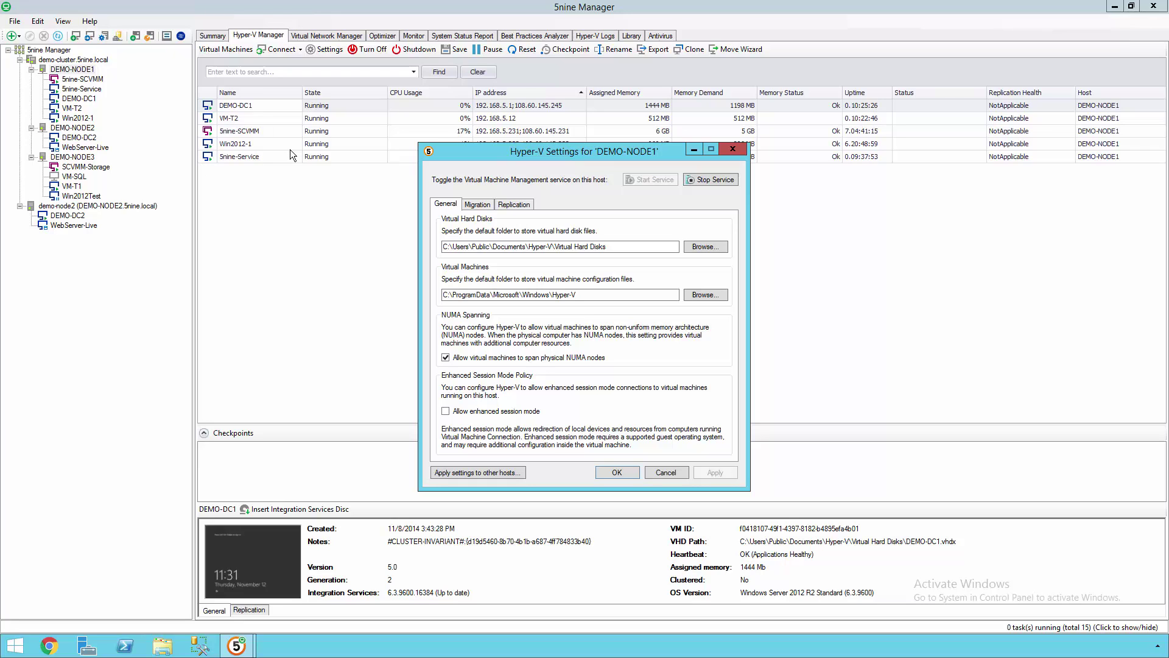
click(482, 414)
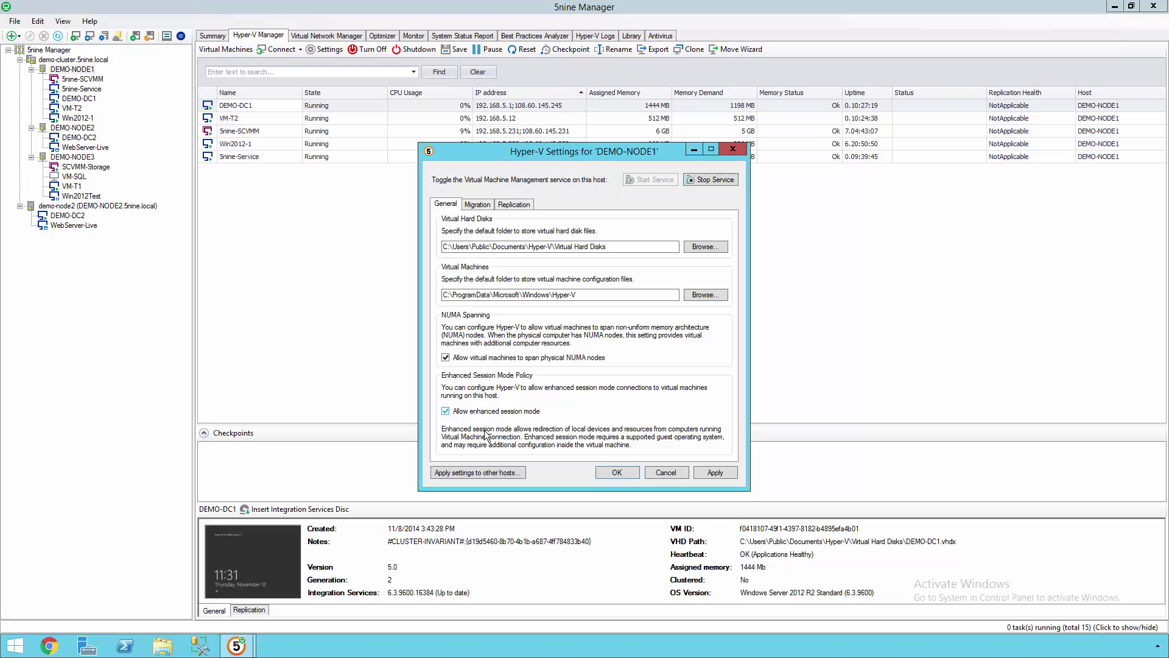
click(496, 473)
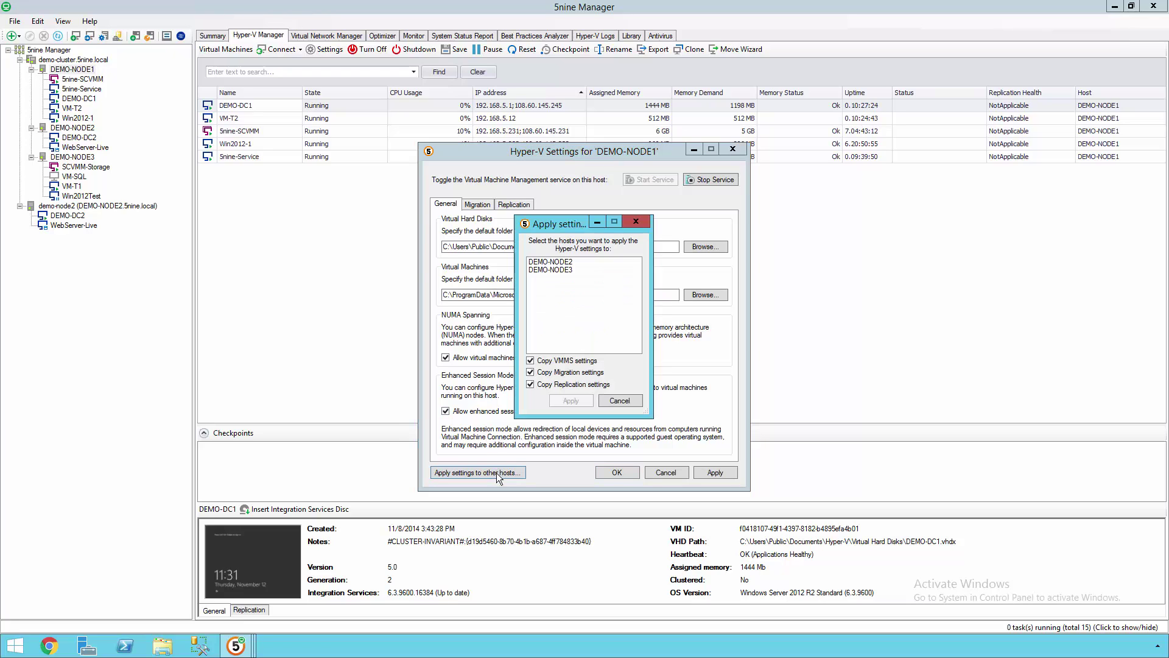
click(621, 402)
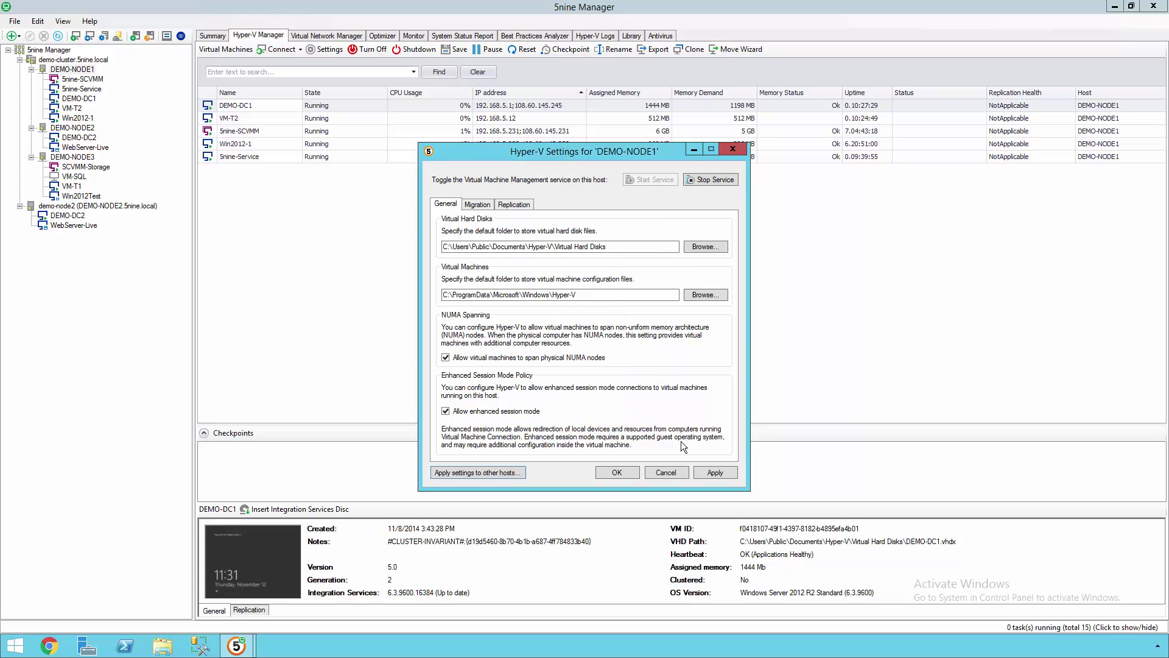
click(665, 473)
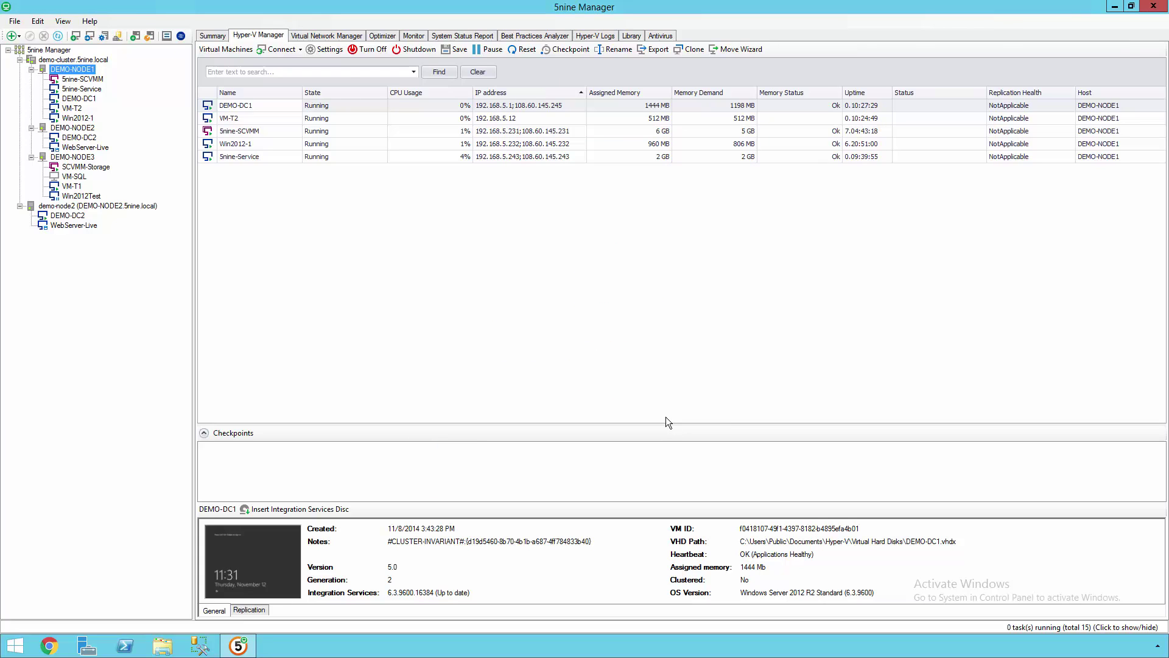
In Monitor, rank VMs as Top memory contributors and open the host's CPU usage history chart.
click(414, 35)
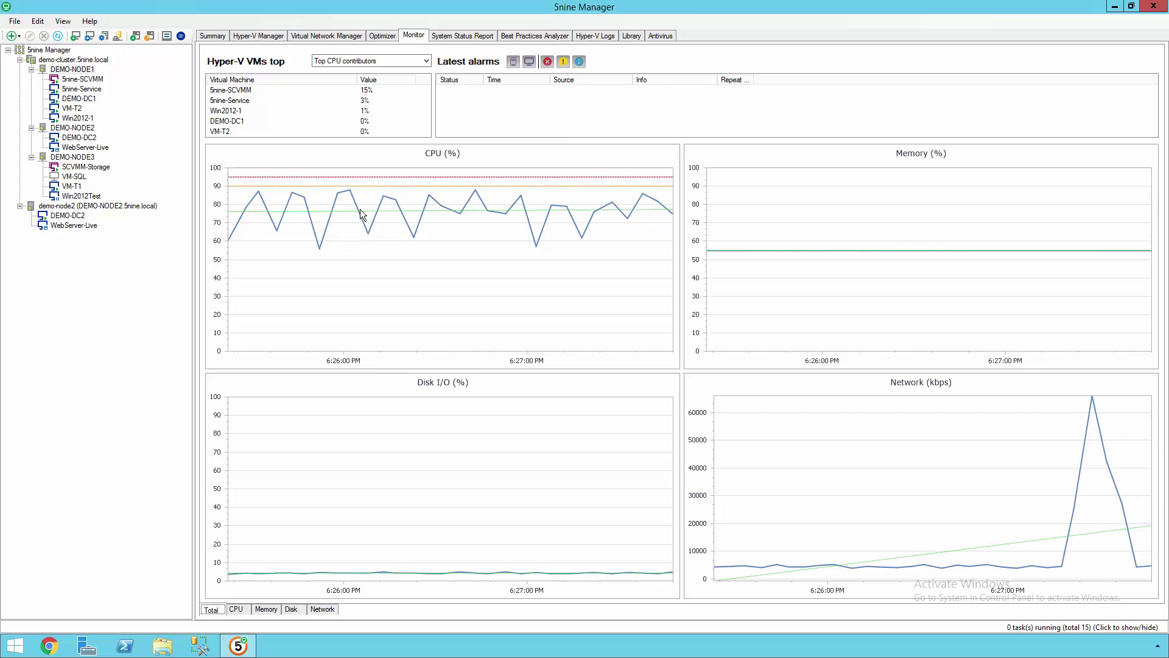
mouse_move(753, 220)
mouse_move(984, 458)
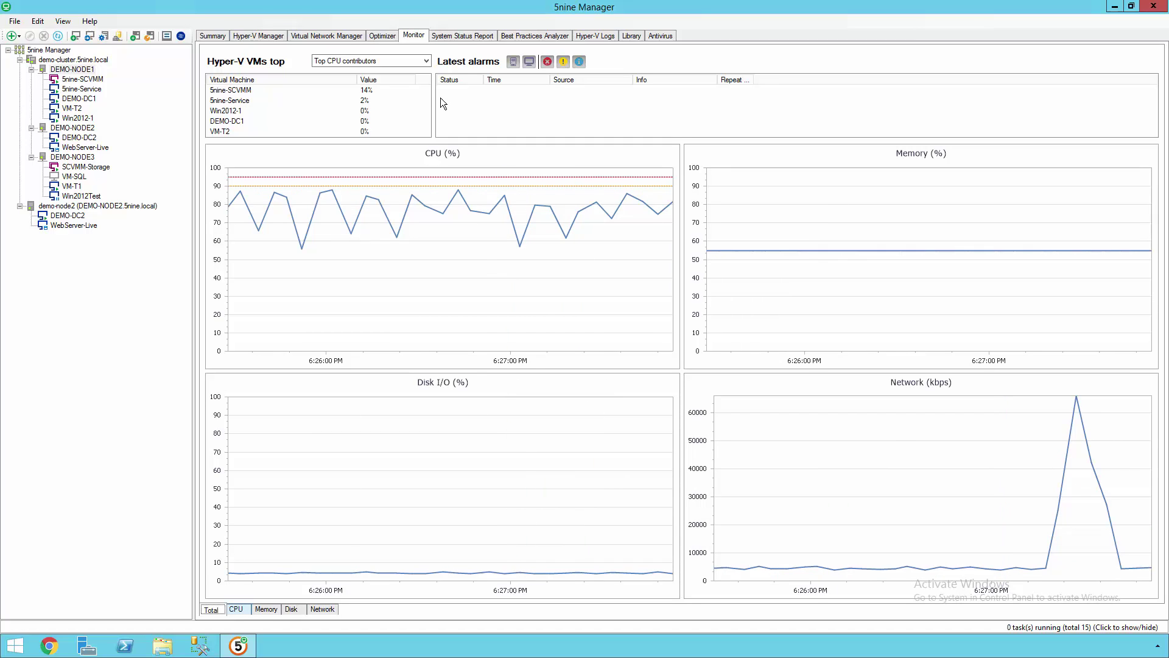
click(411, 63)
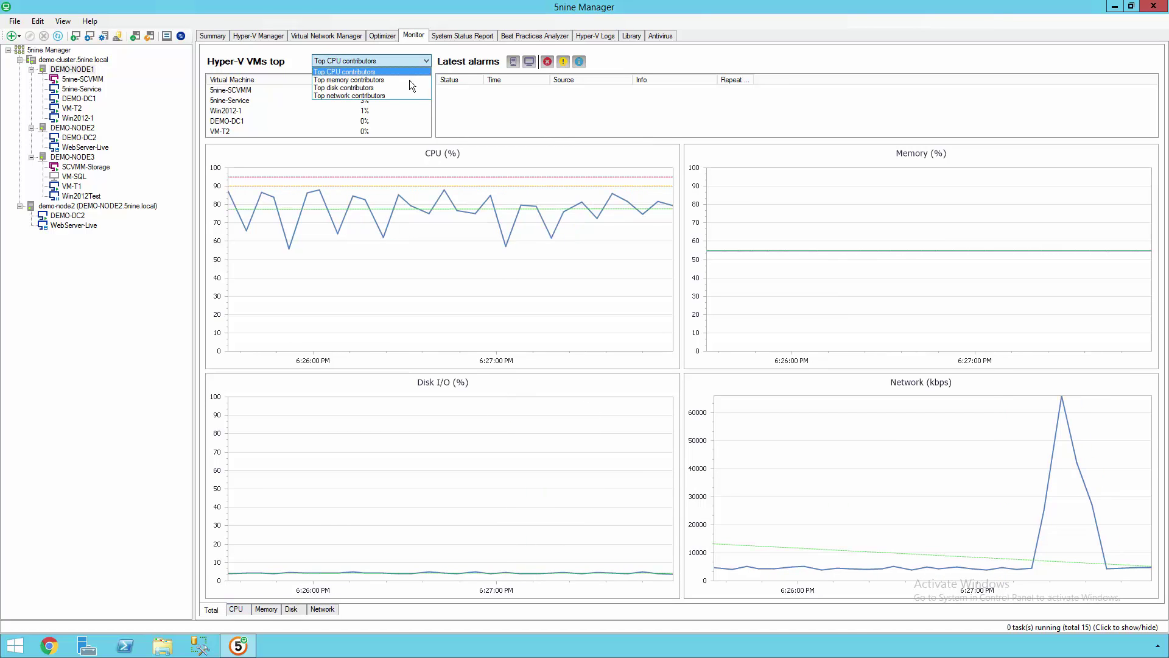
click(408, 80)
mouse_move(256, 557)
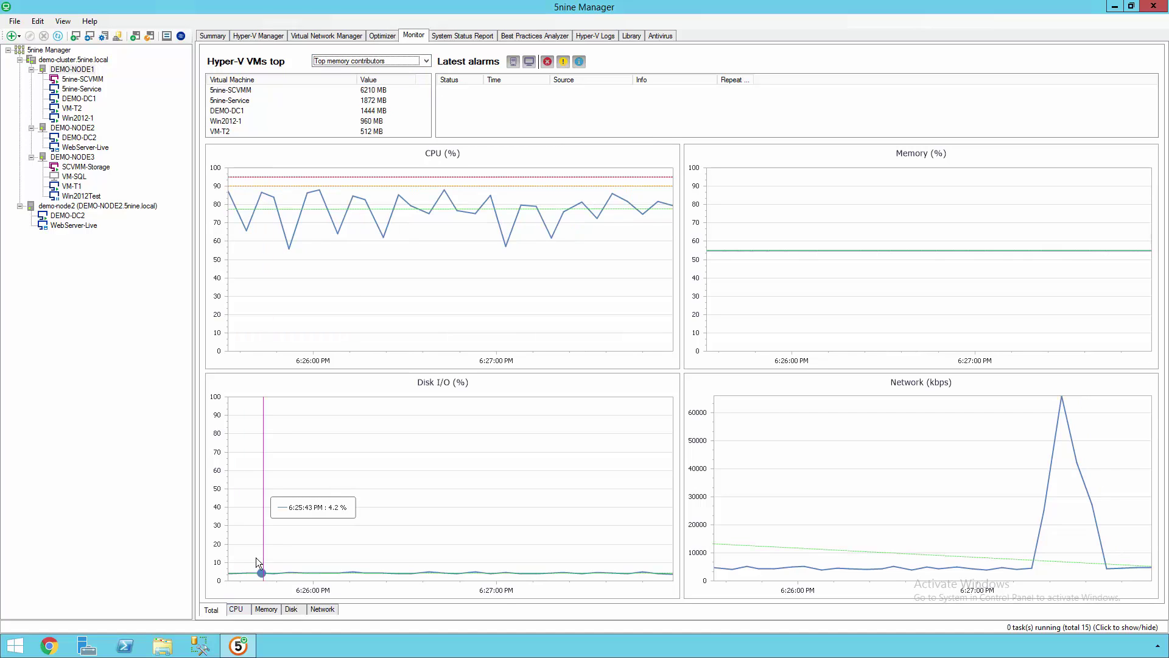
click(245, 609)
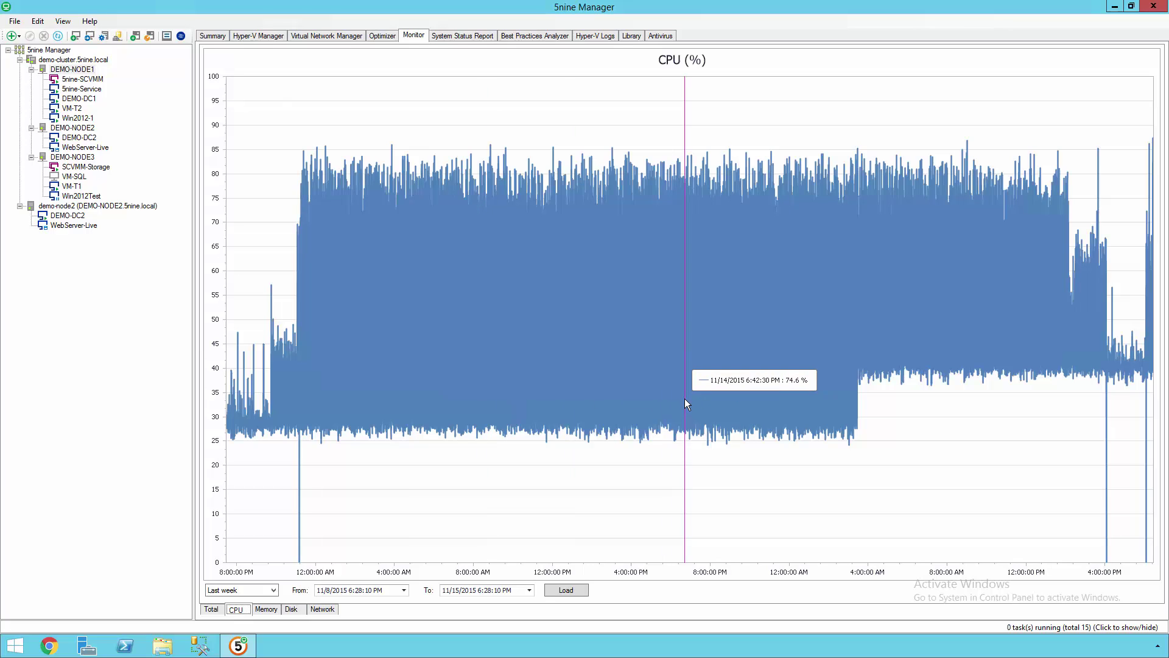
Read error 14026 about Win2012Test's missing checkpoint in the Hyper-V-VMMS Admin log.
click(602, 36)
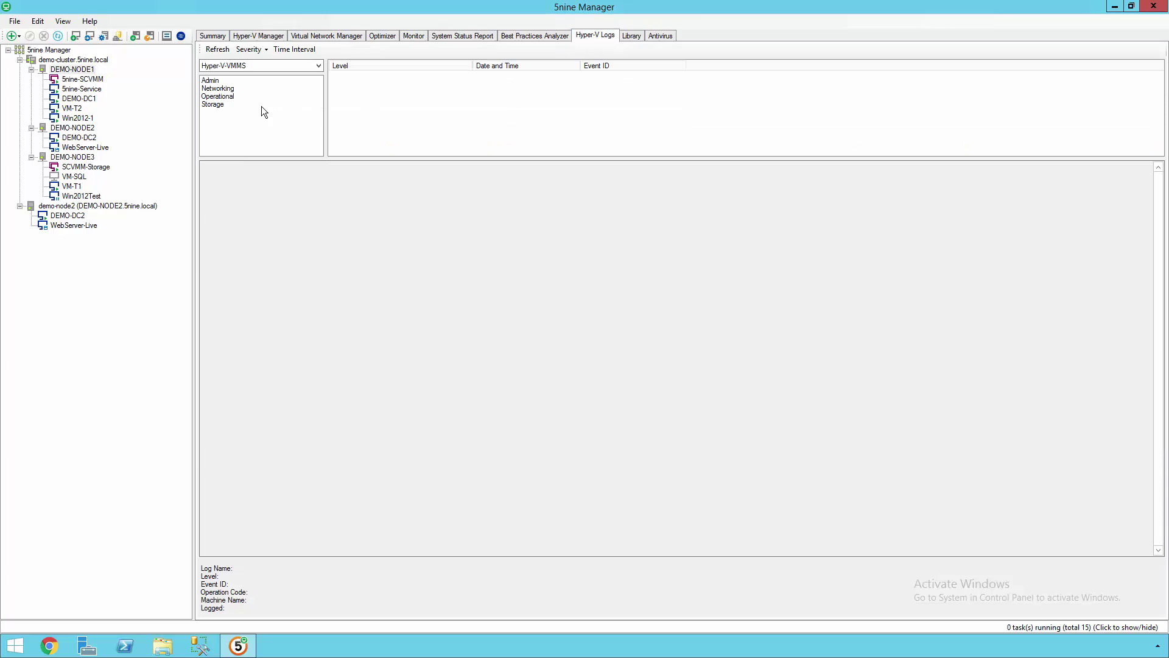
click(237, 80)
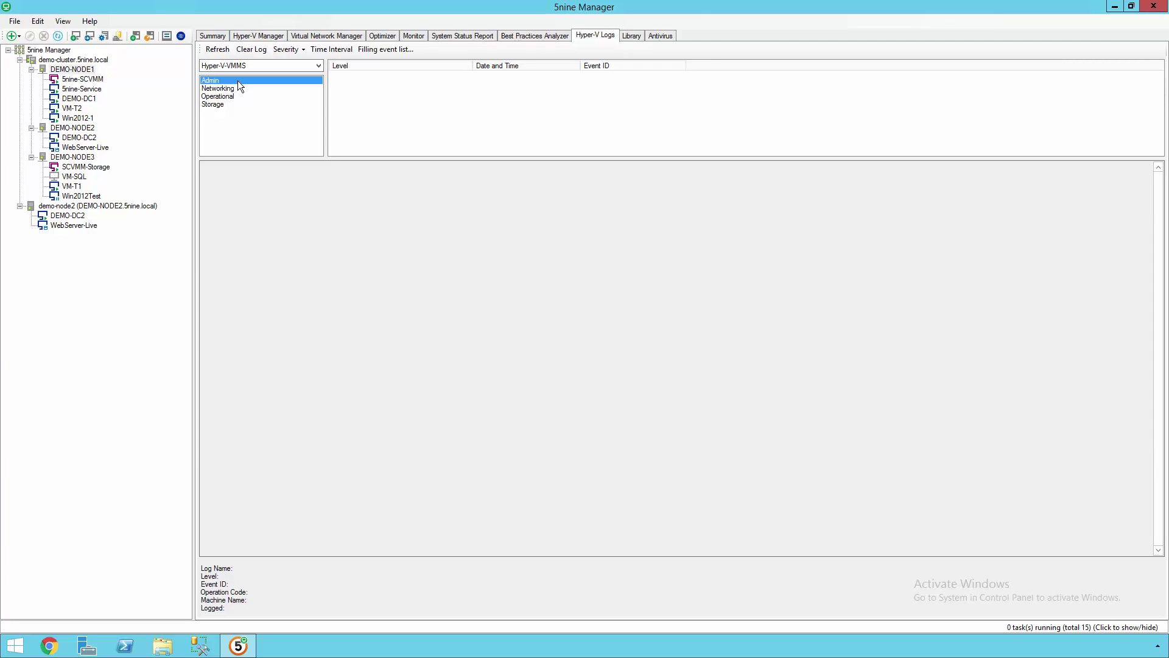
click(348, 87)
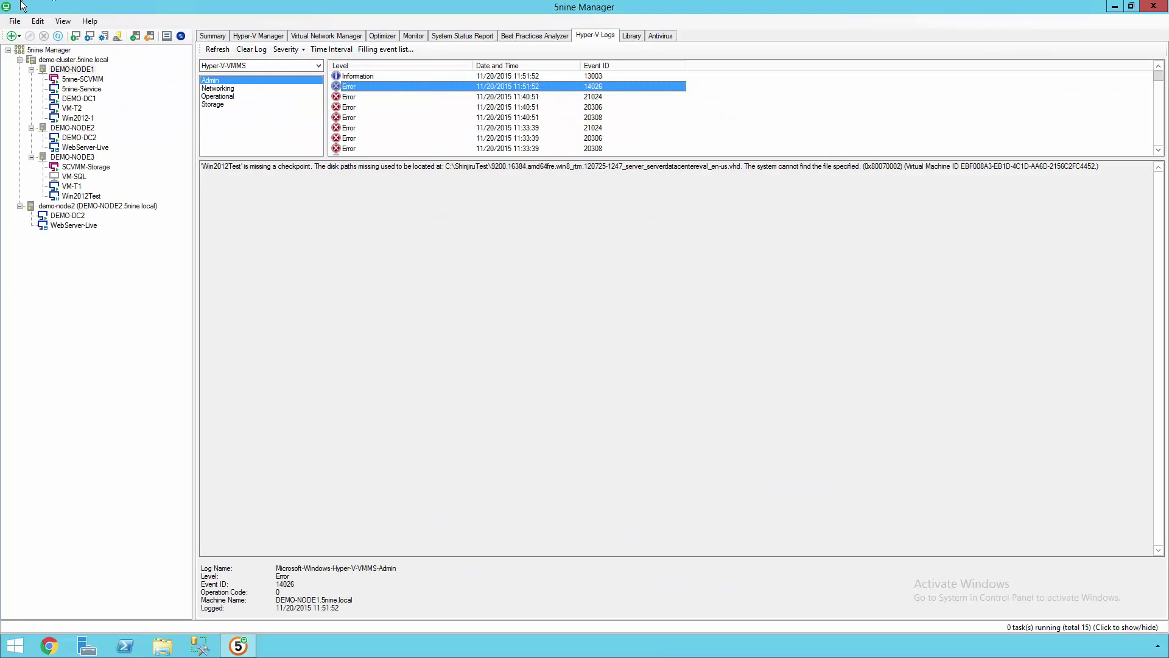
Enable e-mail notifications under Options > Notifications > Mail Settings.
click(71, 24)
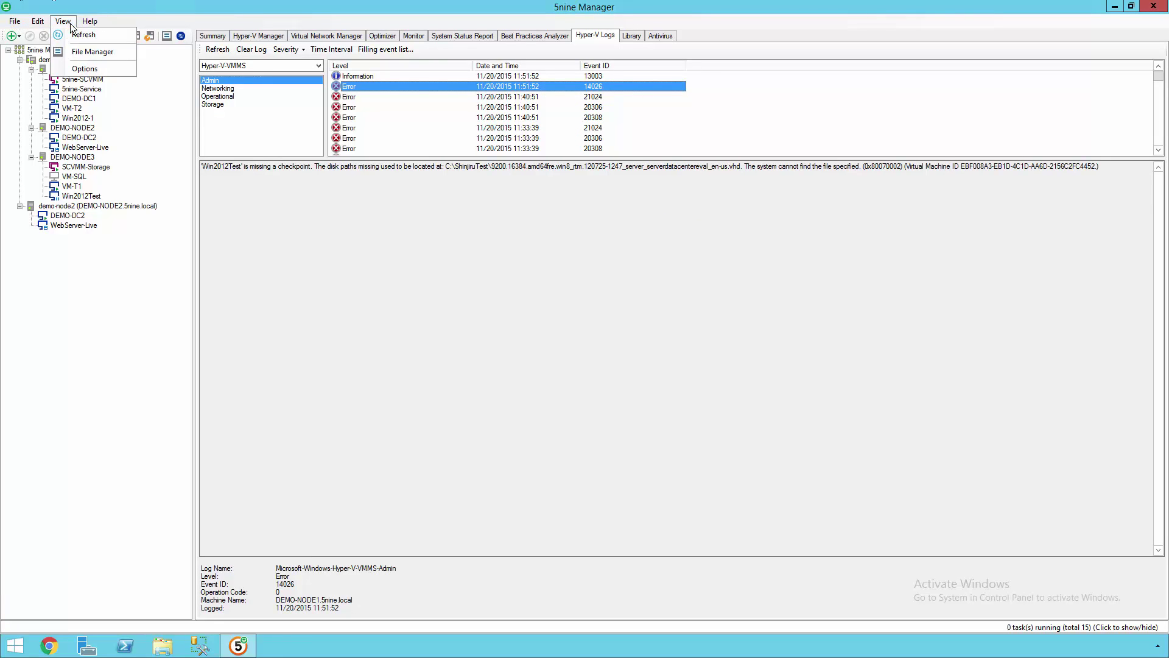
click(90, 69)
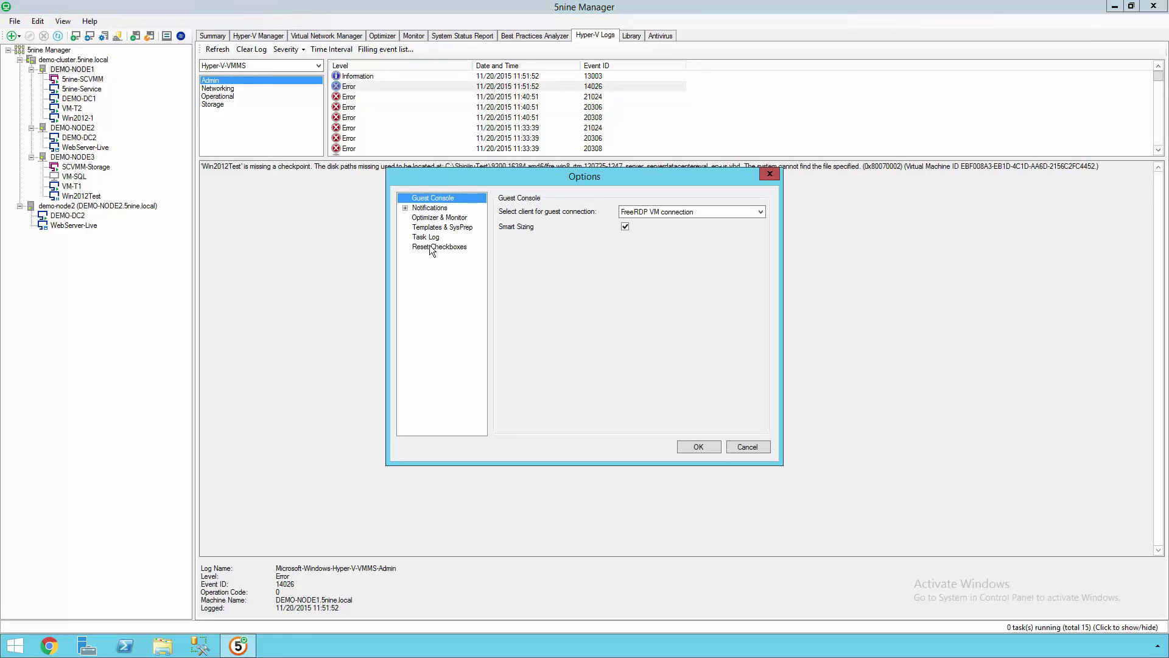
click(405, 207)
click(433, 218)
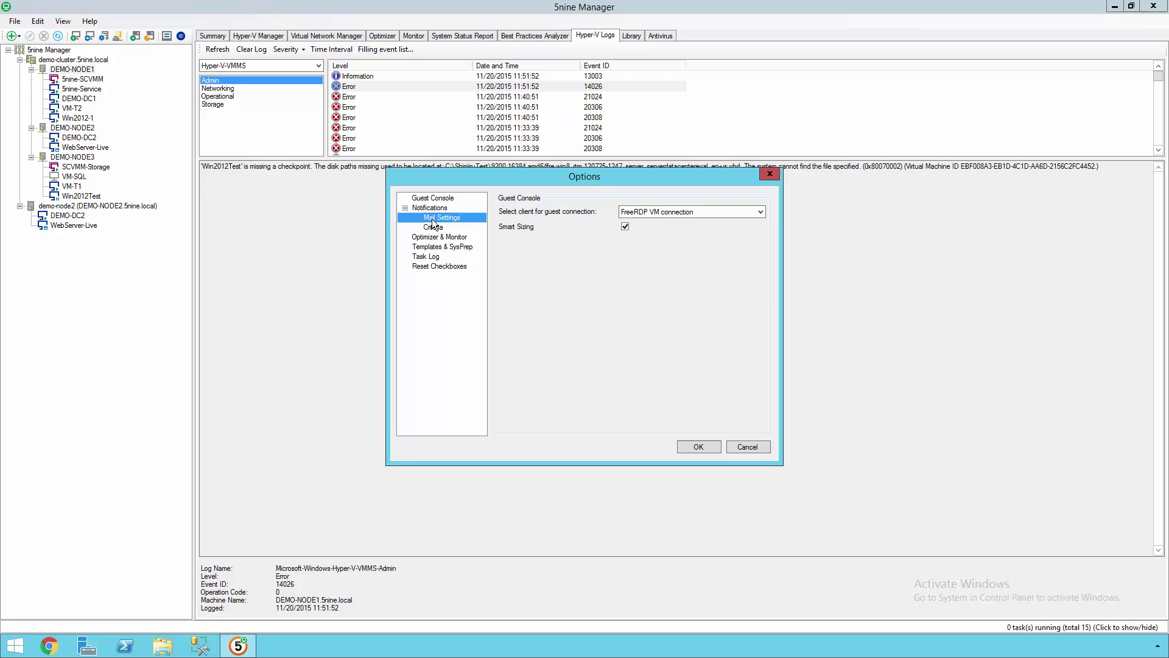
click(503, 210)
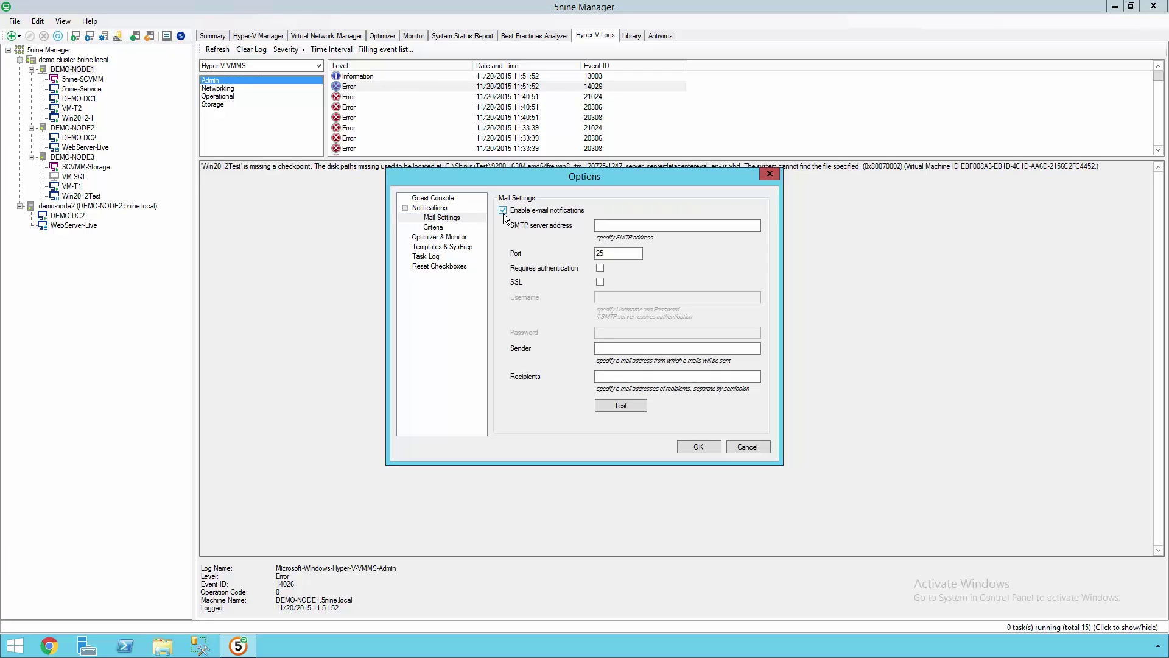
Set notification criteria to Create VM, VM Replication Failed and VM export.
click(439, 228)
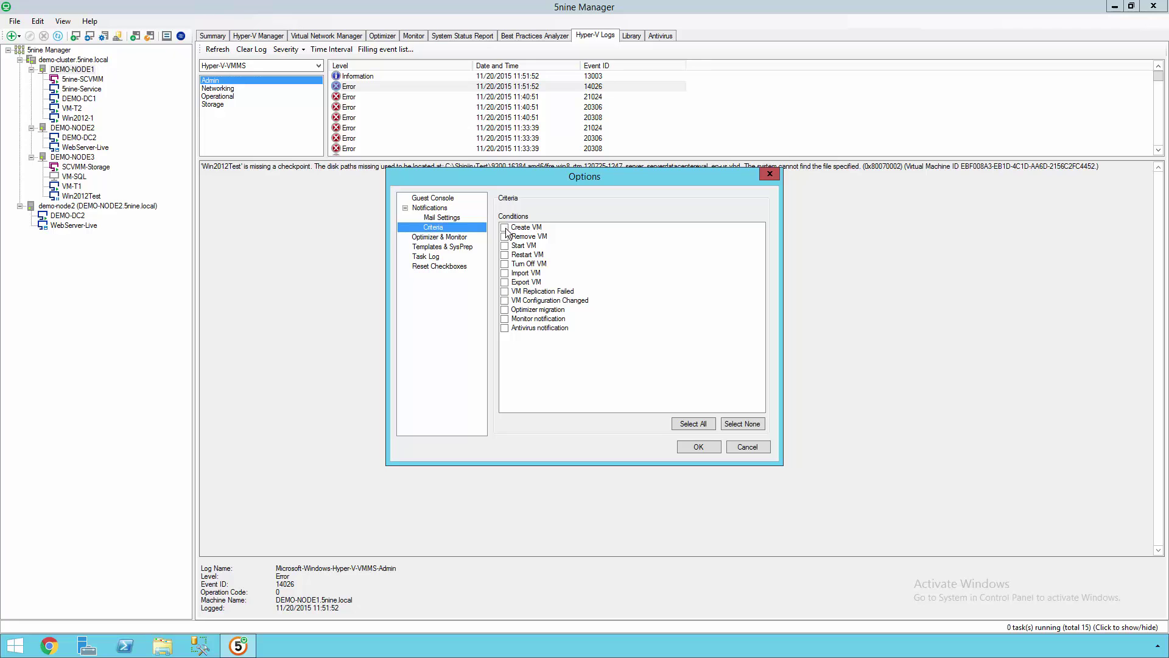
click(504, 228)
click(508, 294)
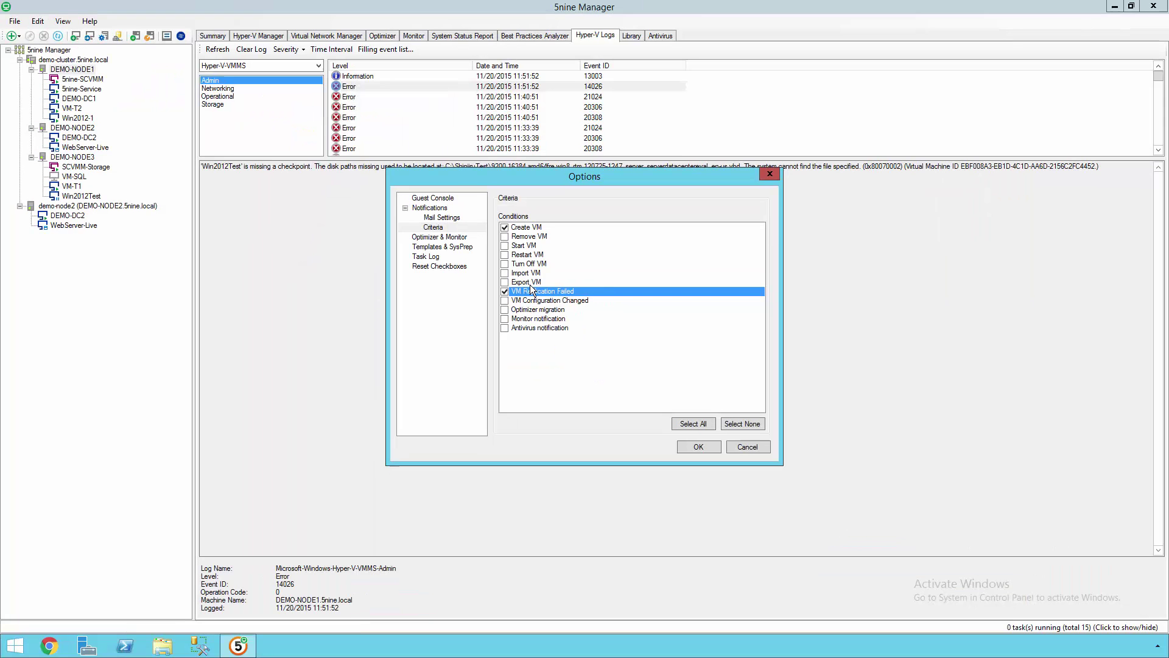
click(530, 283)
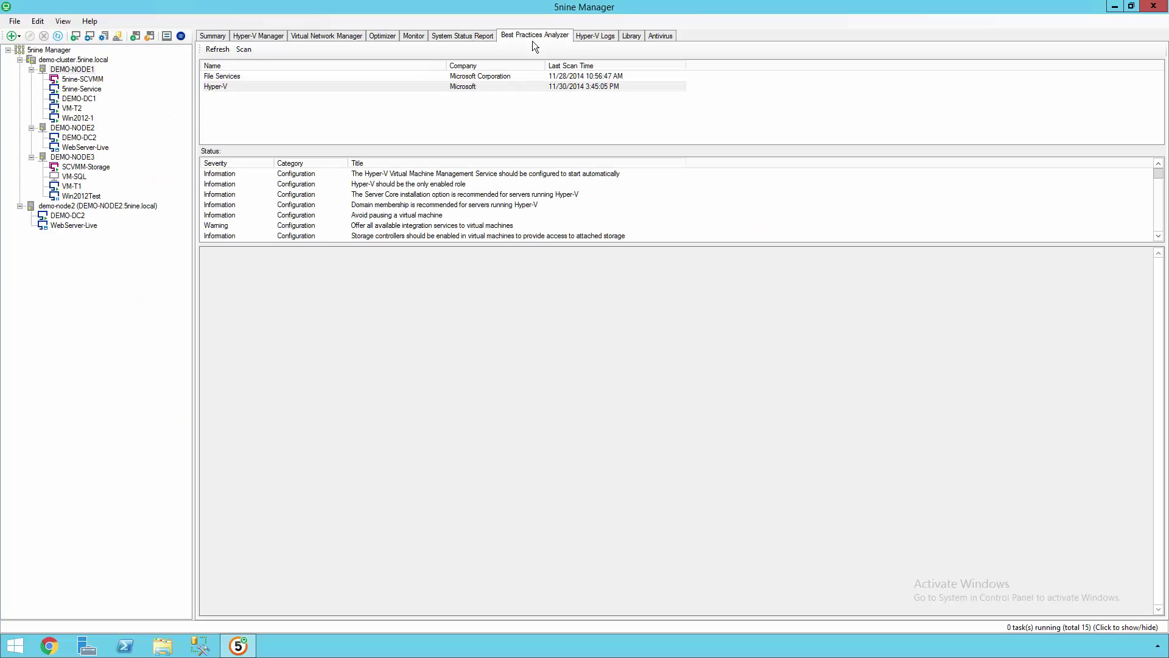
Read Hyper-V best-practice rules like VMMS automatic start and Hyper-V-only role, then begin a System Status Report.
click(524, 87)
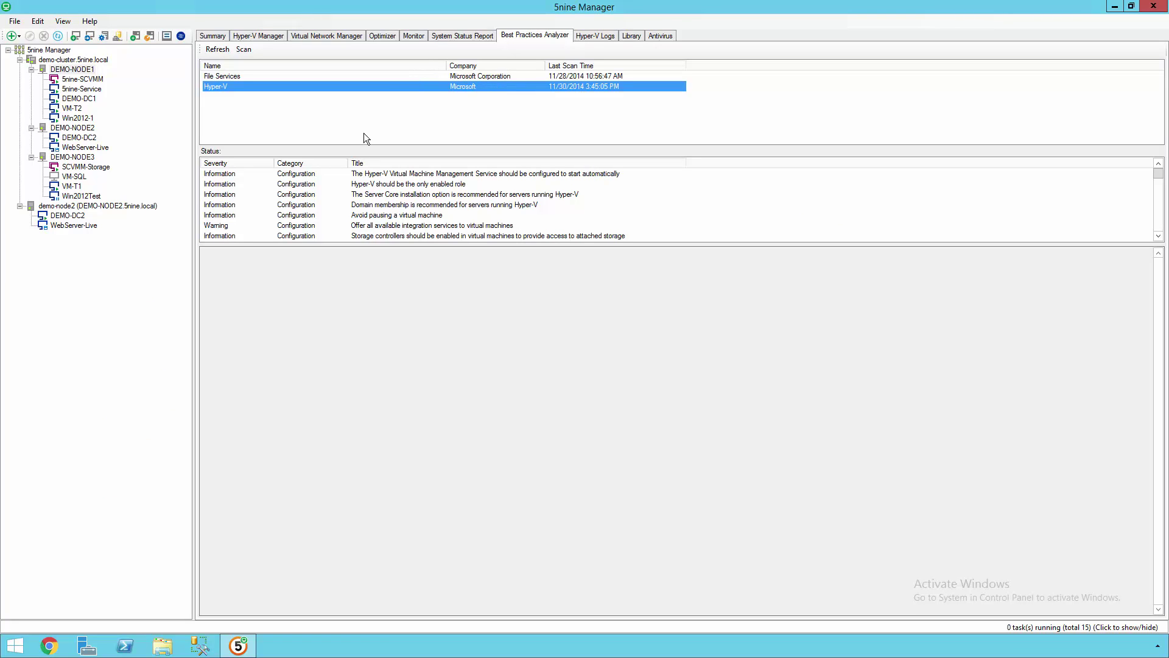
click(386, 175)
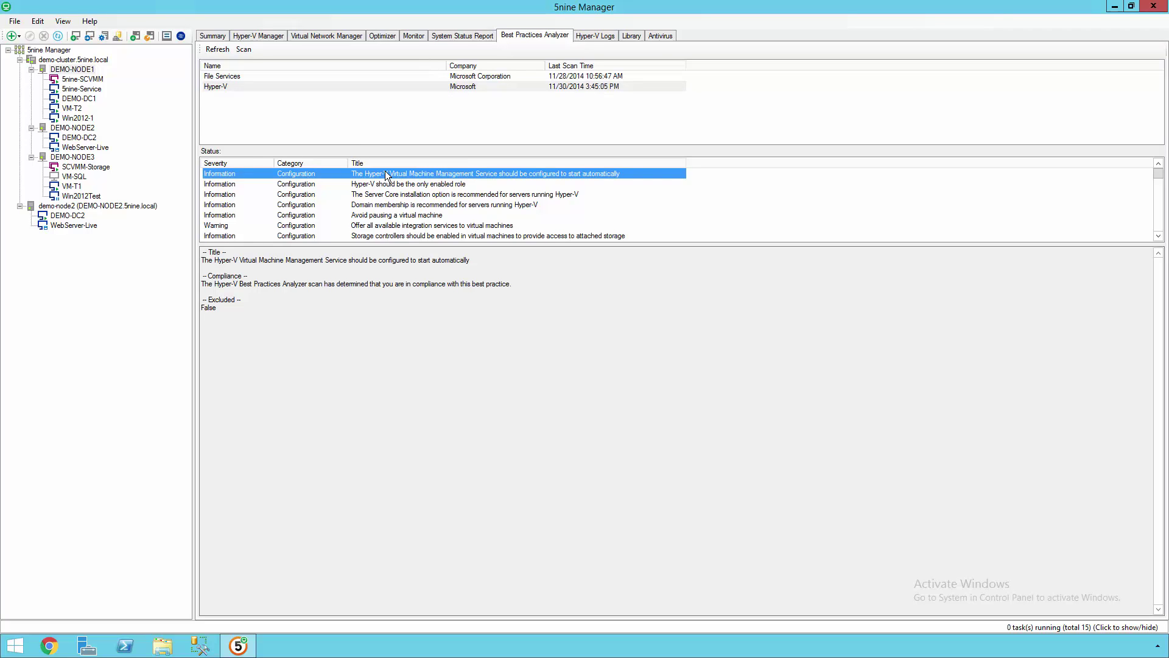
click(394, 185)
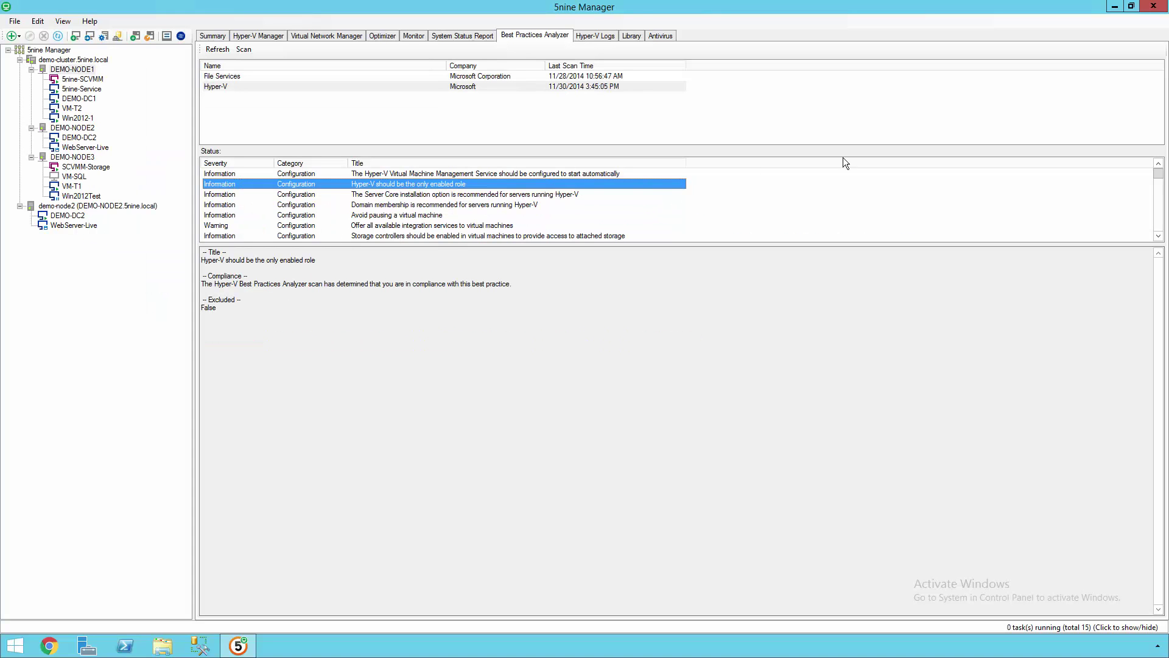
scroll(1161, 204, down, 5)
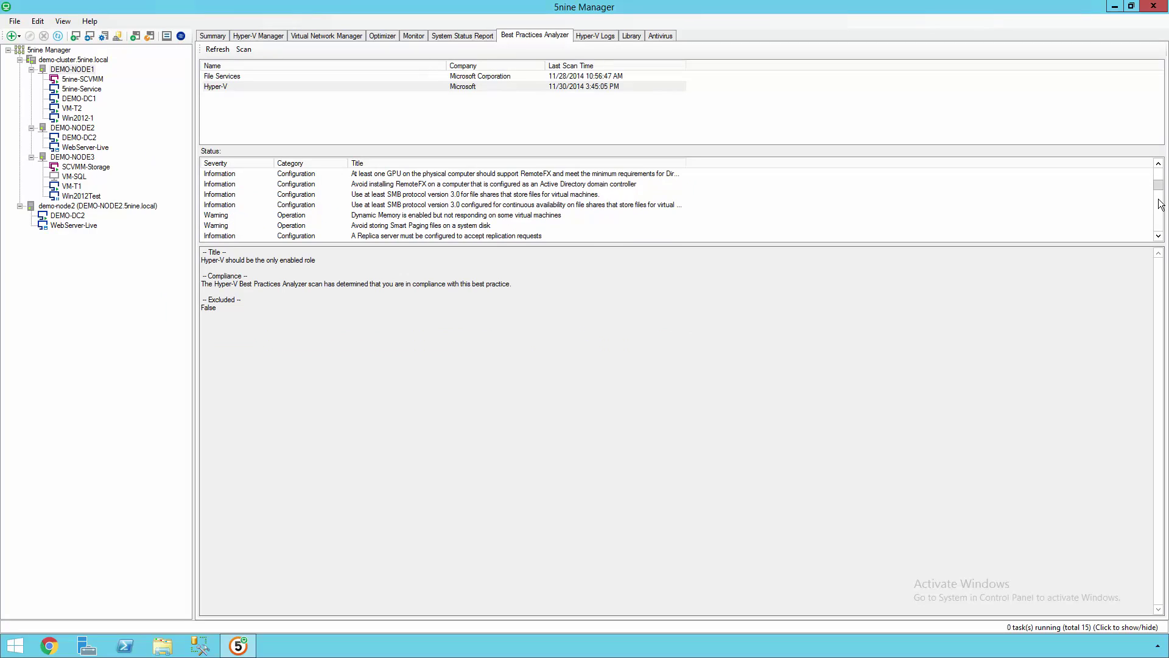
scroll(1161, 204, down, 3)
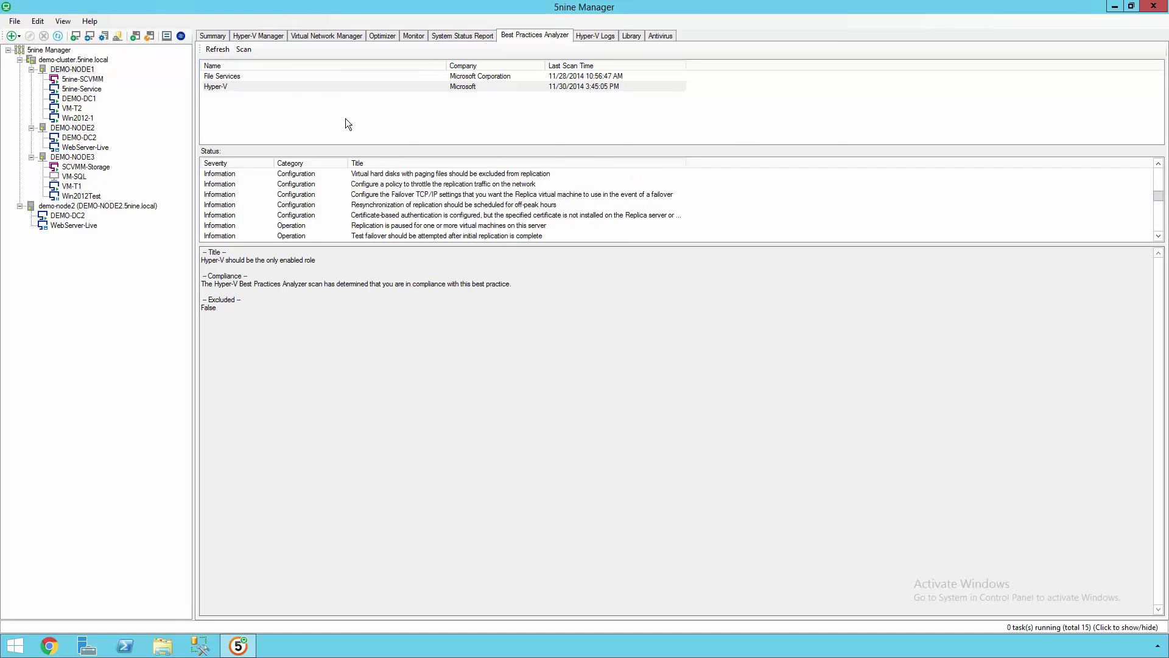
click(464, 35)
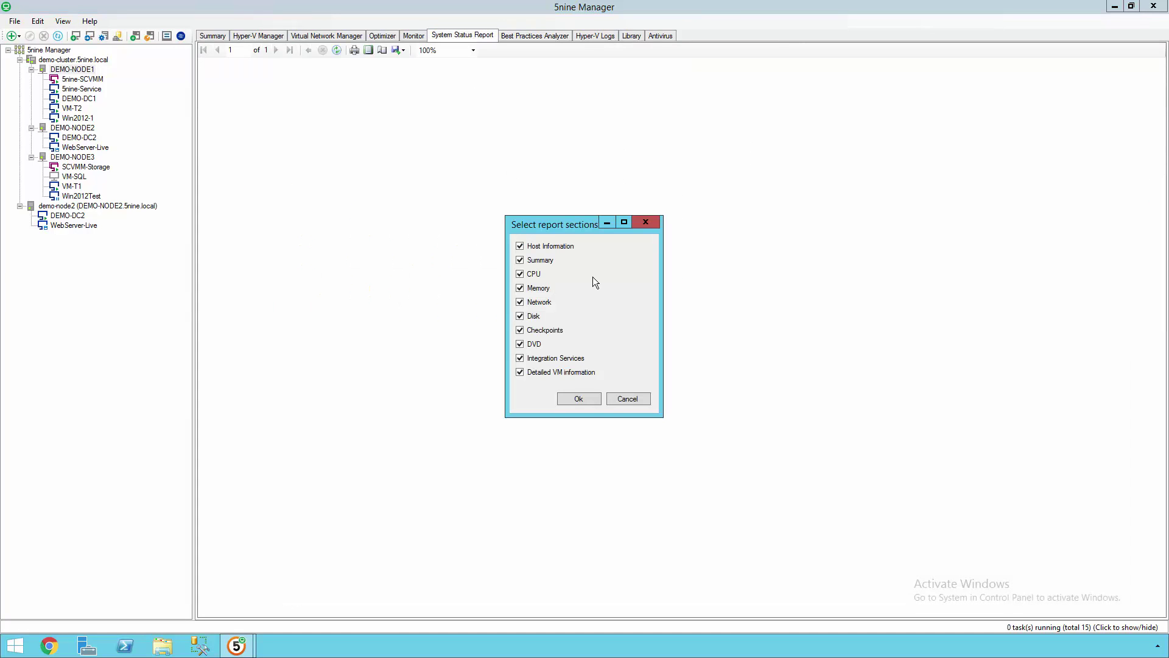
Generate the report with all ten sections and scroll through the 27-page result.
click(595, 399)
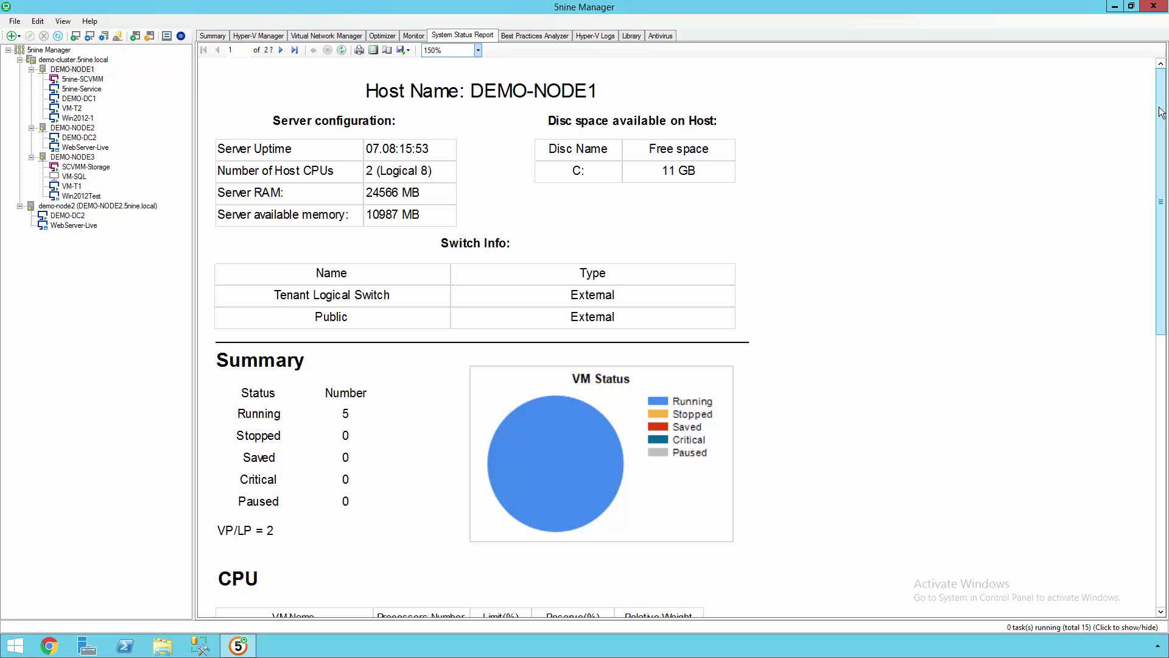
drag(1160, 111, 1165, 195)
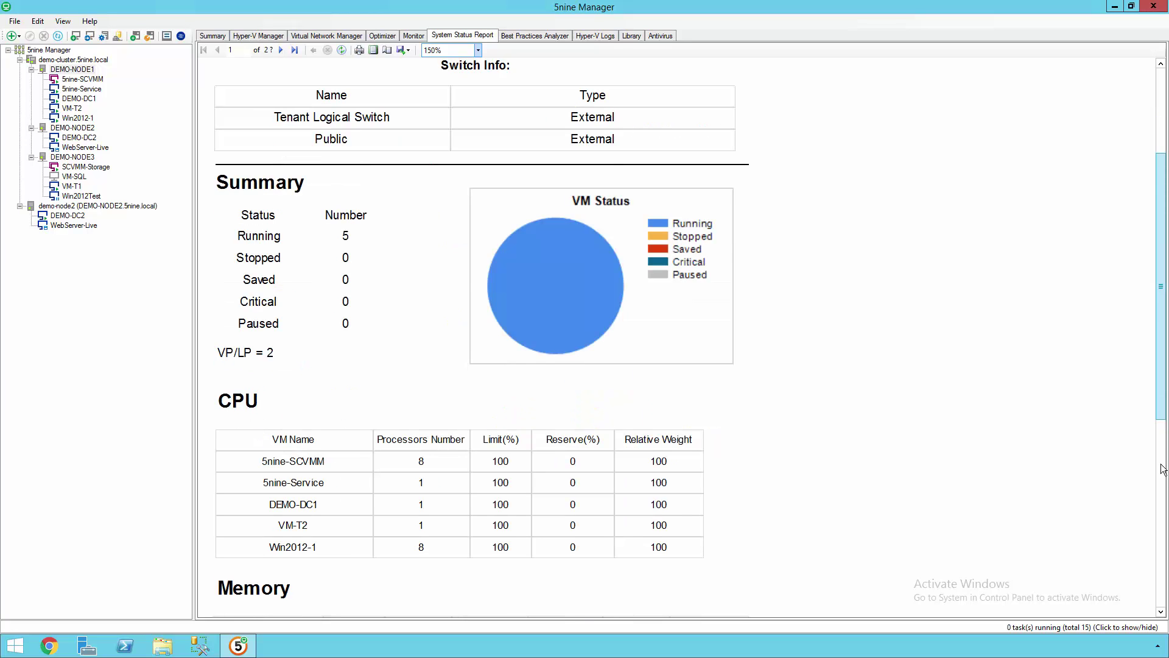
drag(1163, 467, 1168, 138)
drag(1166, 83, 1081, 91)
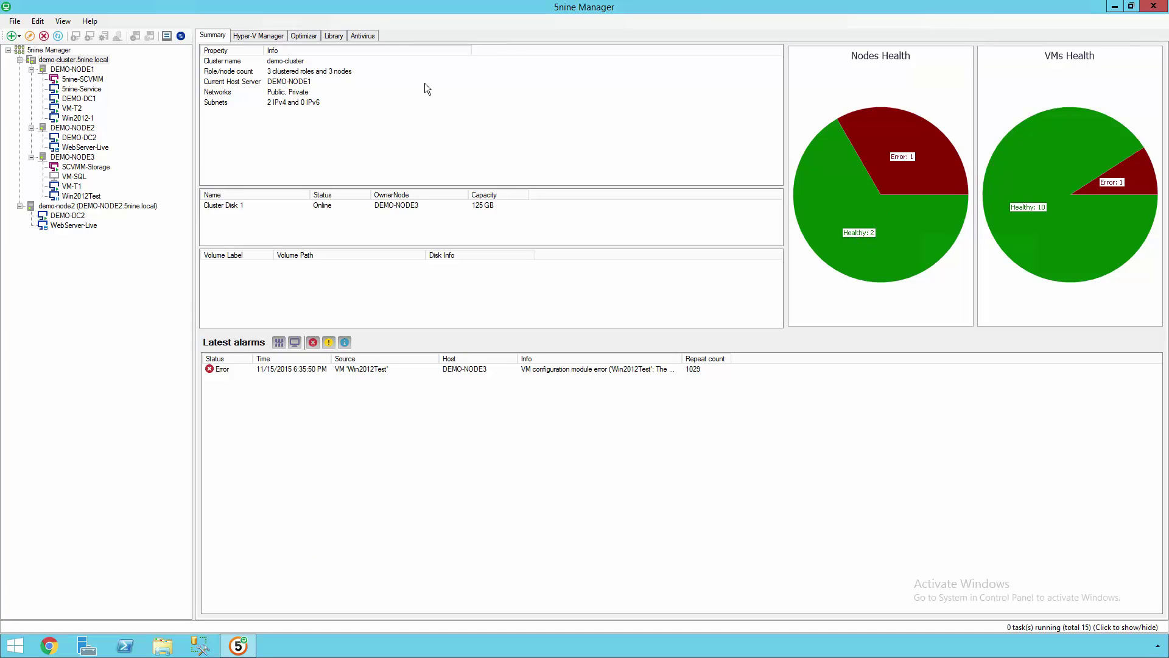
Start cluster validation for demo-cluster.5nine.local and move the validation window aside.
click(166, 36)
right_click(90, 60)
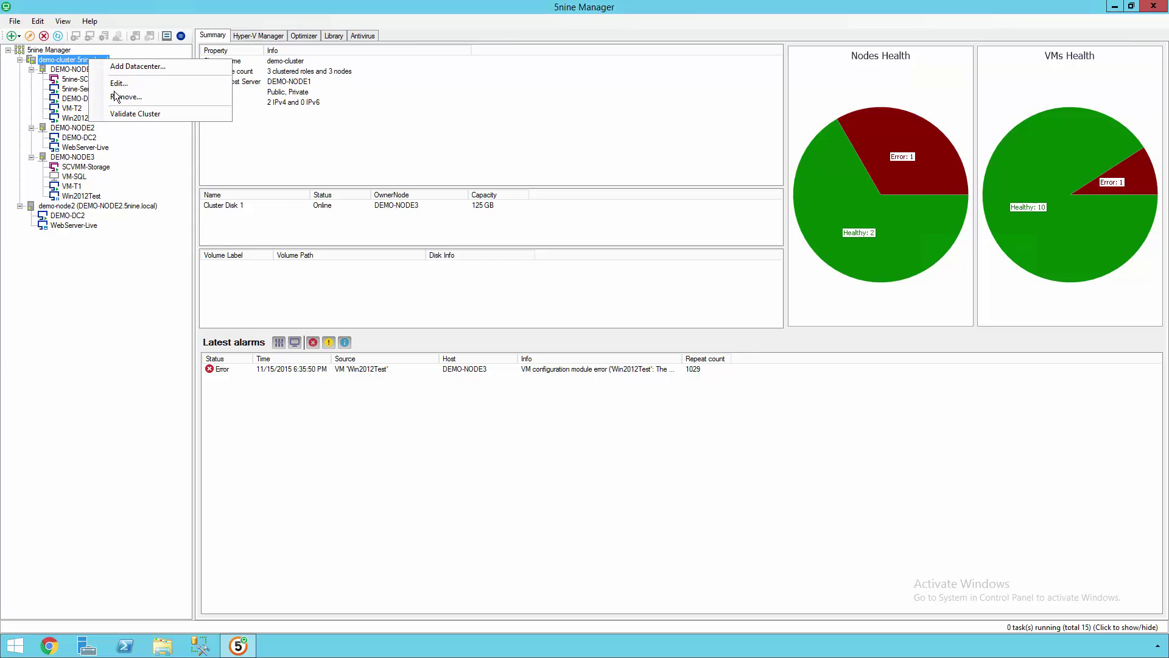
click(144, 112)
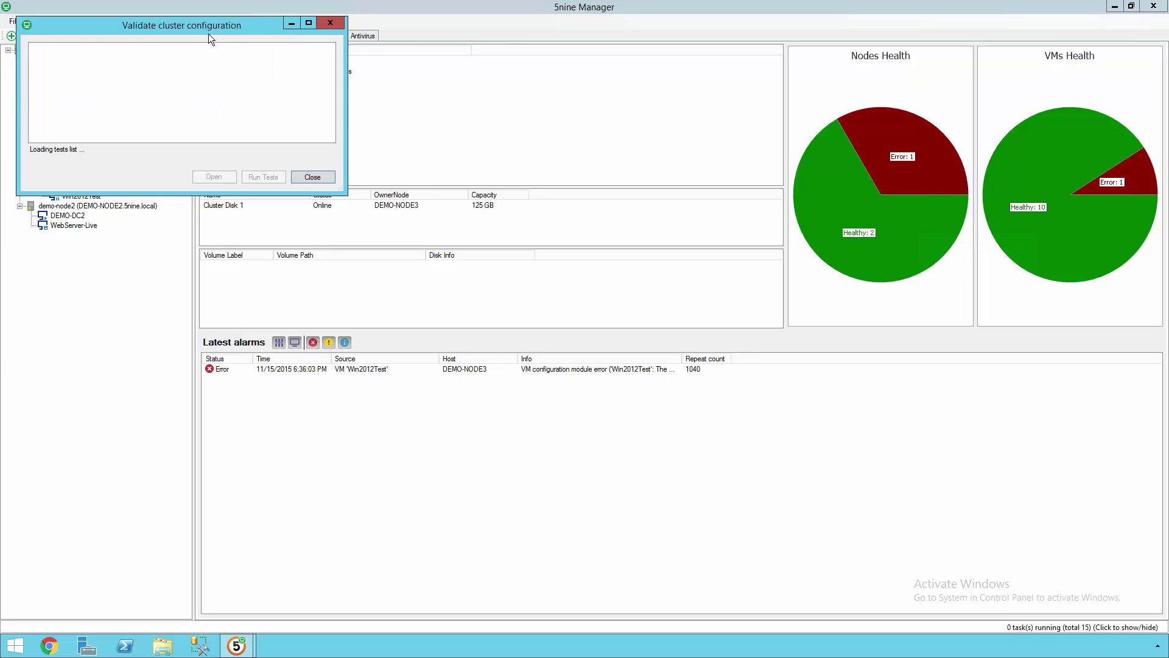
drag(208, 34, 275, 151)
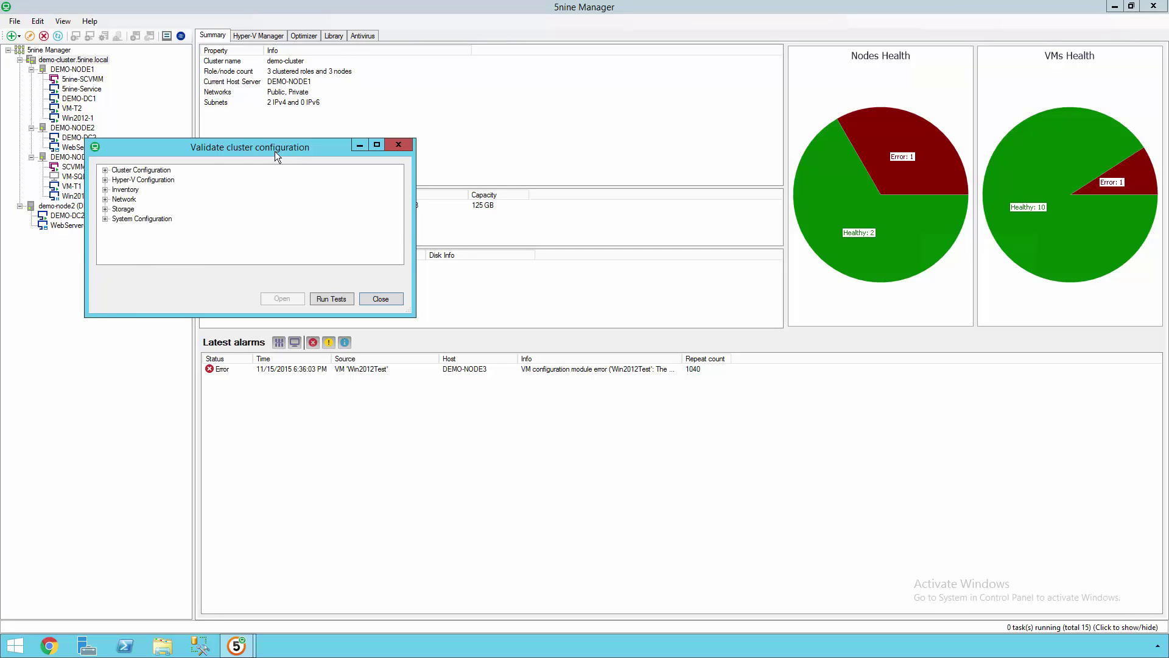
Review the Hyper-V Configuration and Cluster Configuration test categories, then show DEMO-NODE1's host summary.
click(104, 180)
click(105, 179)
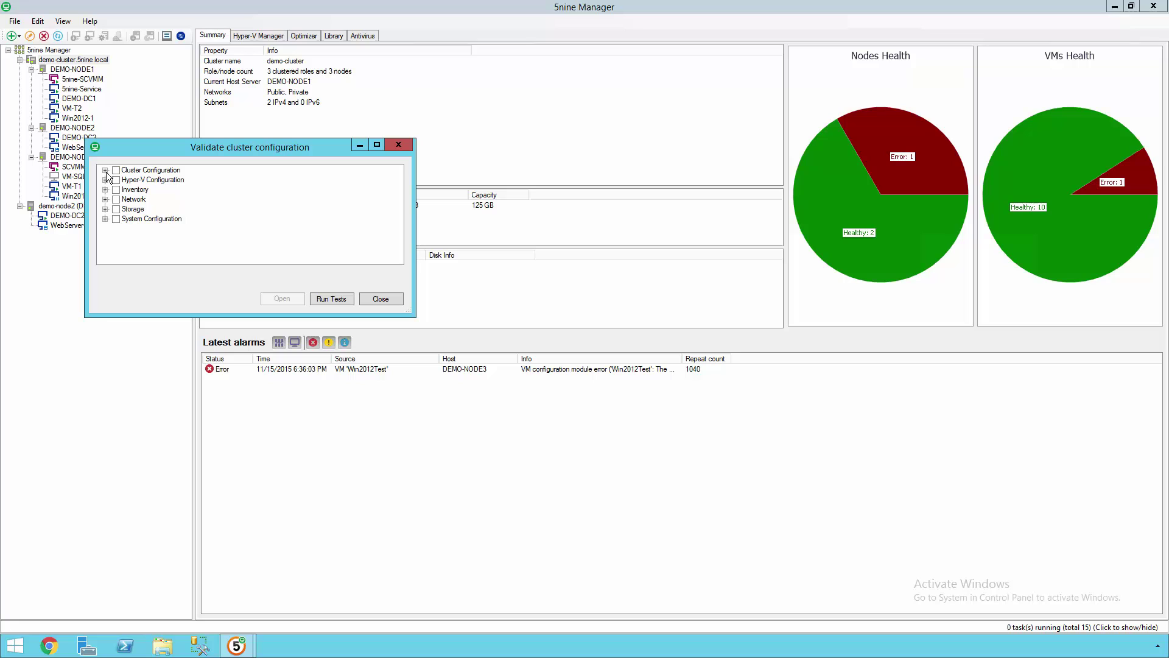
click(116, 169)
click(401, 303)
click(90, 70)
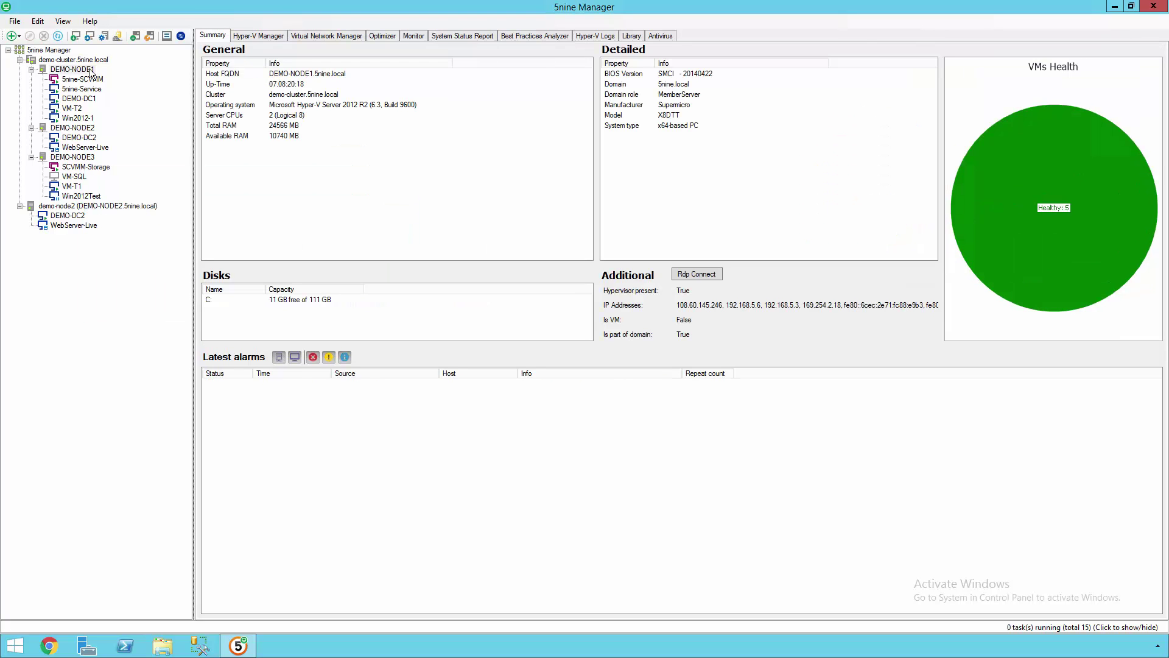
On DEMO-NODE1's VM list, show DEMO-DC1's replication as Not Enabled and cancel Enable Replication.
click(268, 37)
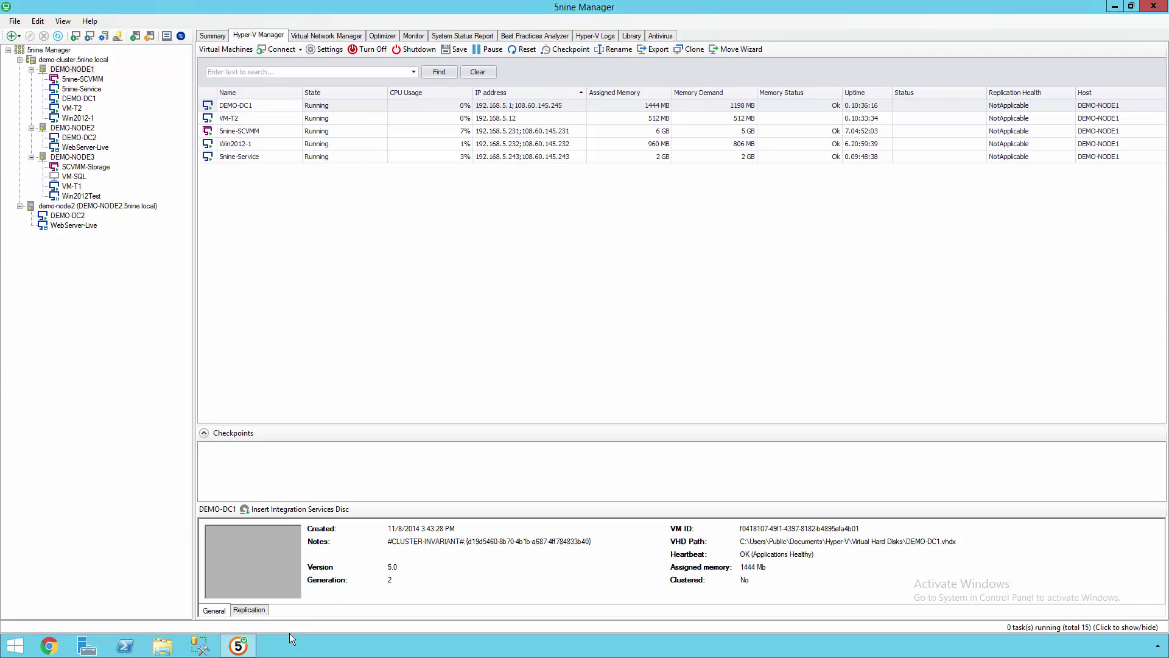
click(261, 610)
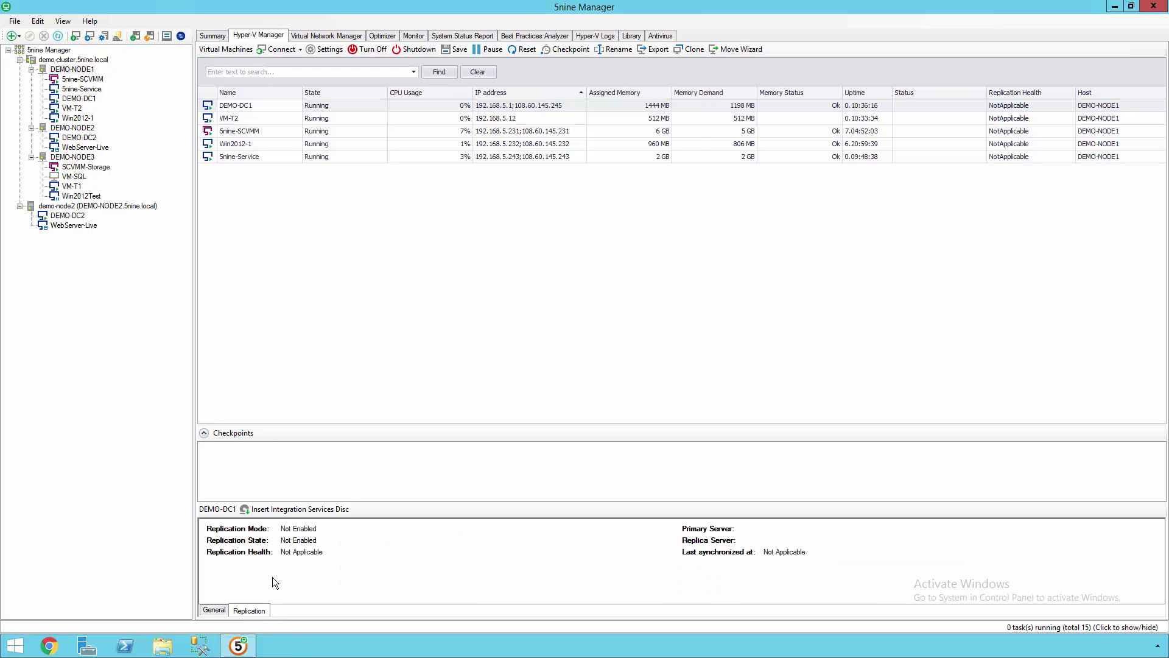
click(269, 109)
right_click(269, 111)
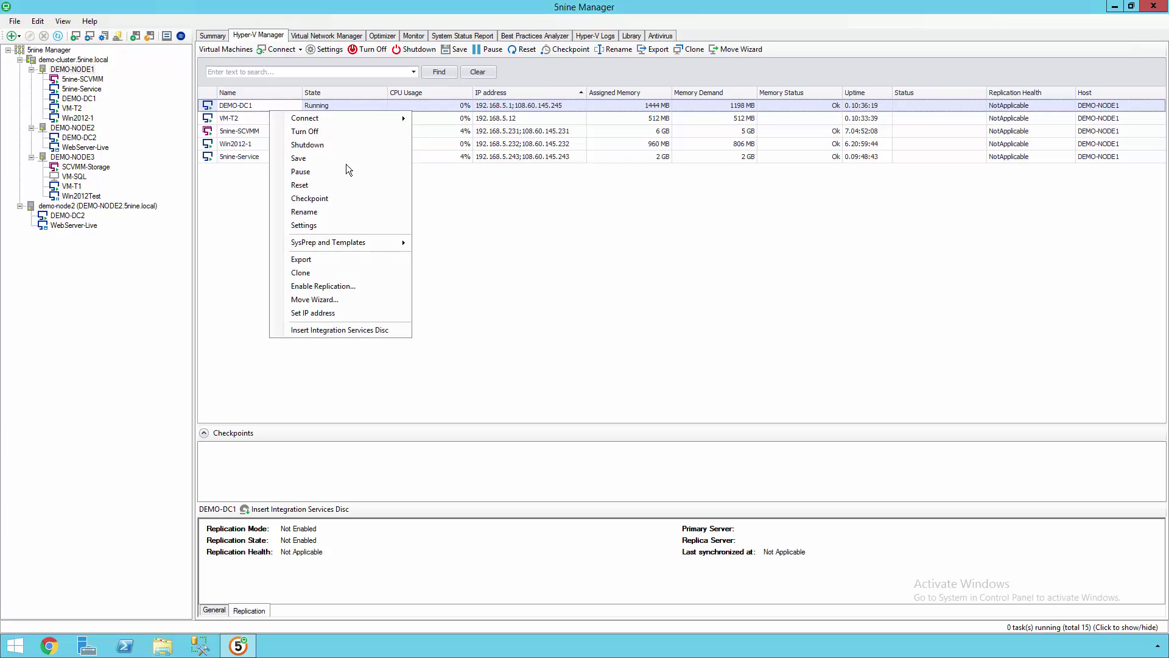
click(381, 283)
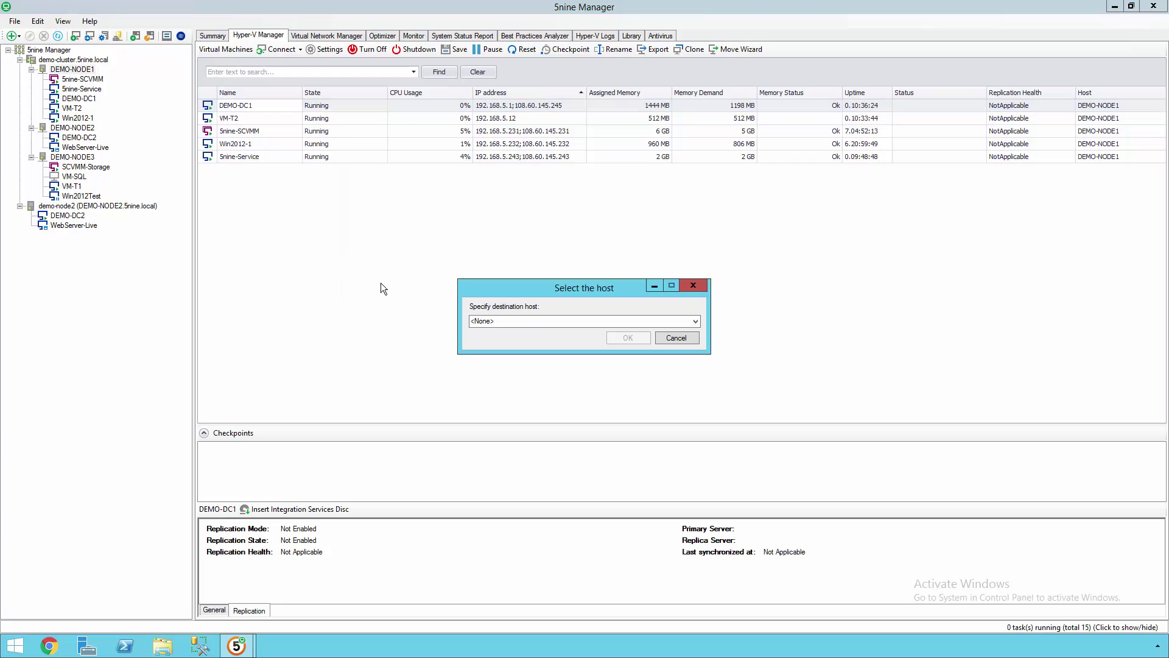
click(676, 338)
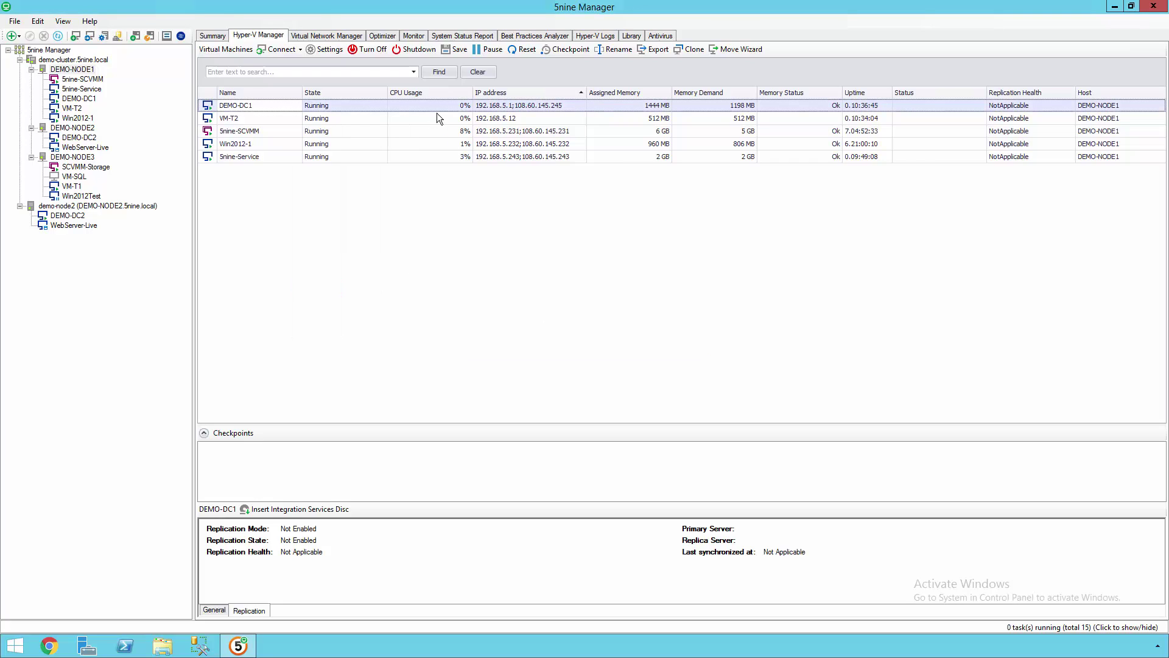
Add DEMO-NODE1 to dynamic optimization in a new 'Demo' group and view its performance history.
click(381, 35)
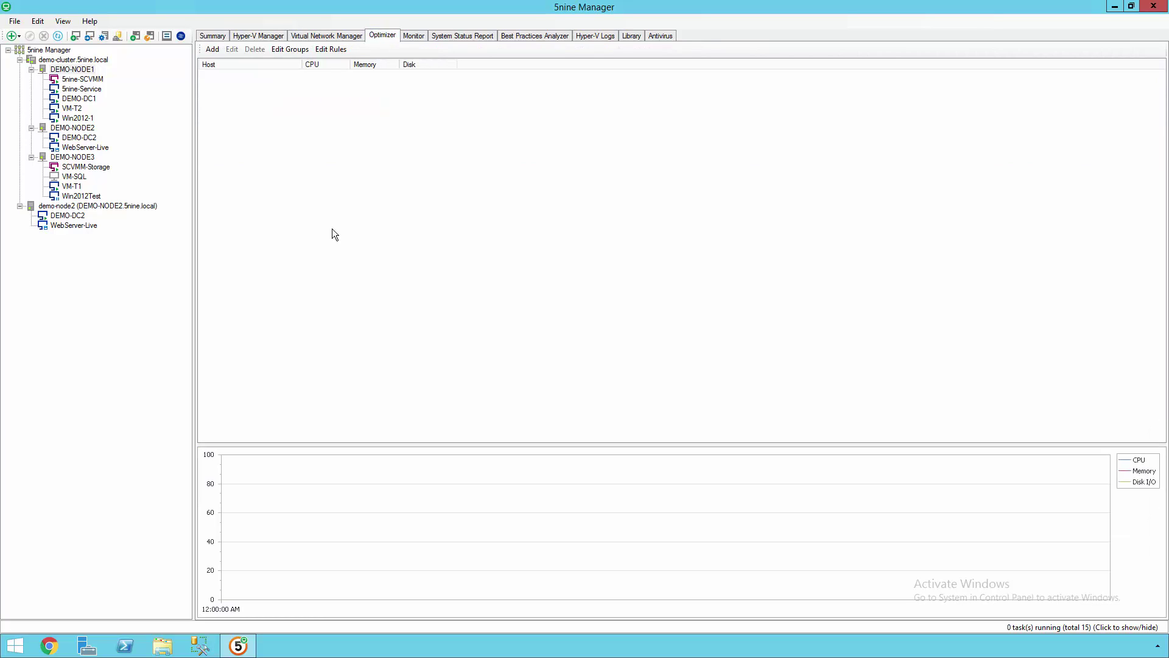
click(210, 53)
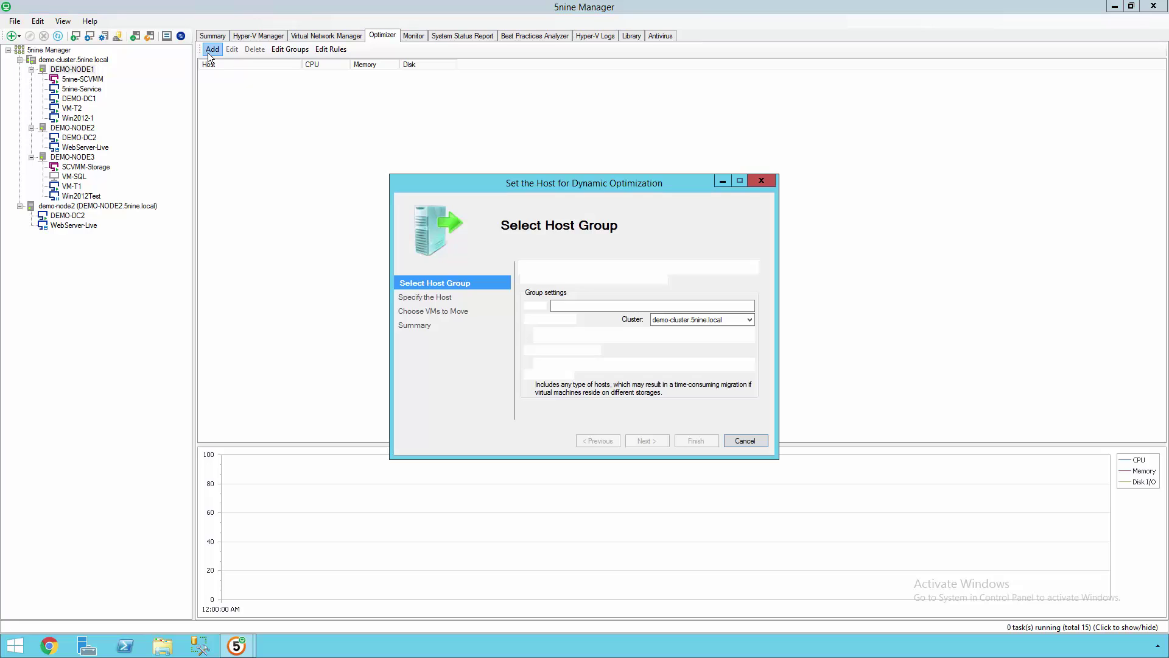
click(608, 305)
text(Demo)
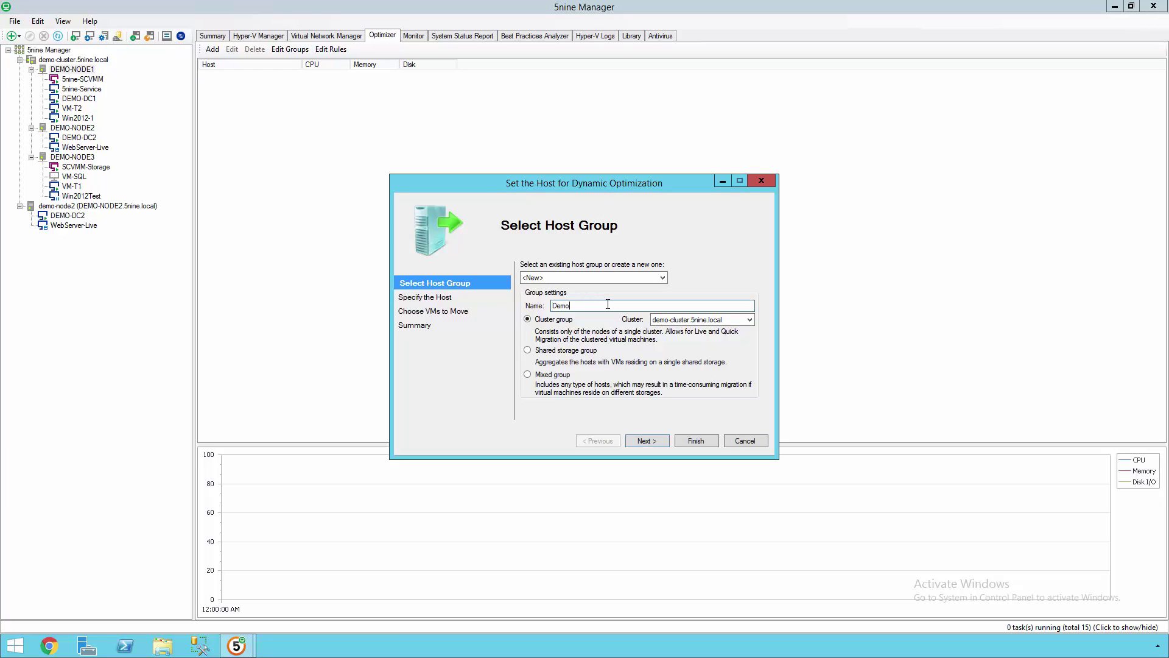
click(649, 439)
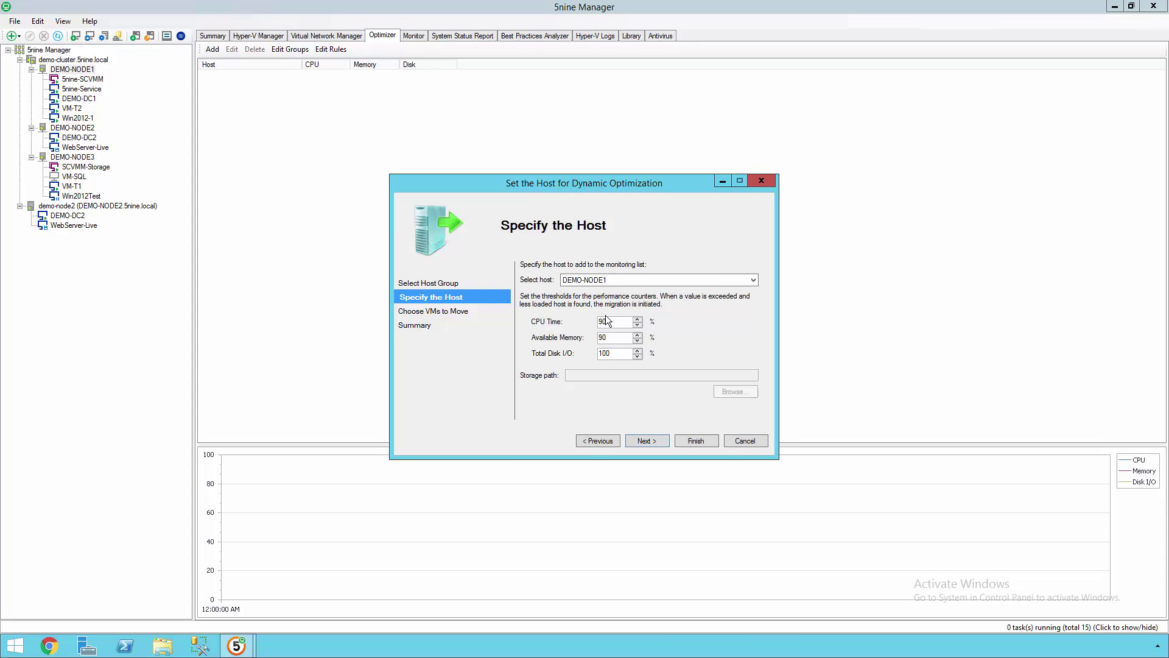
click(648, 441)
click(695, 440)
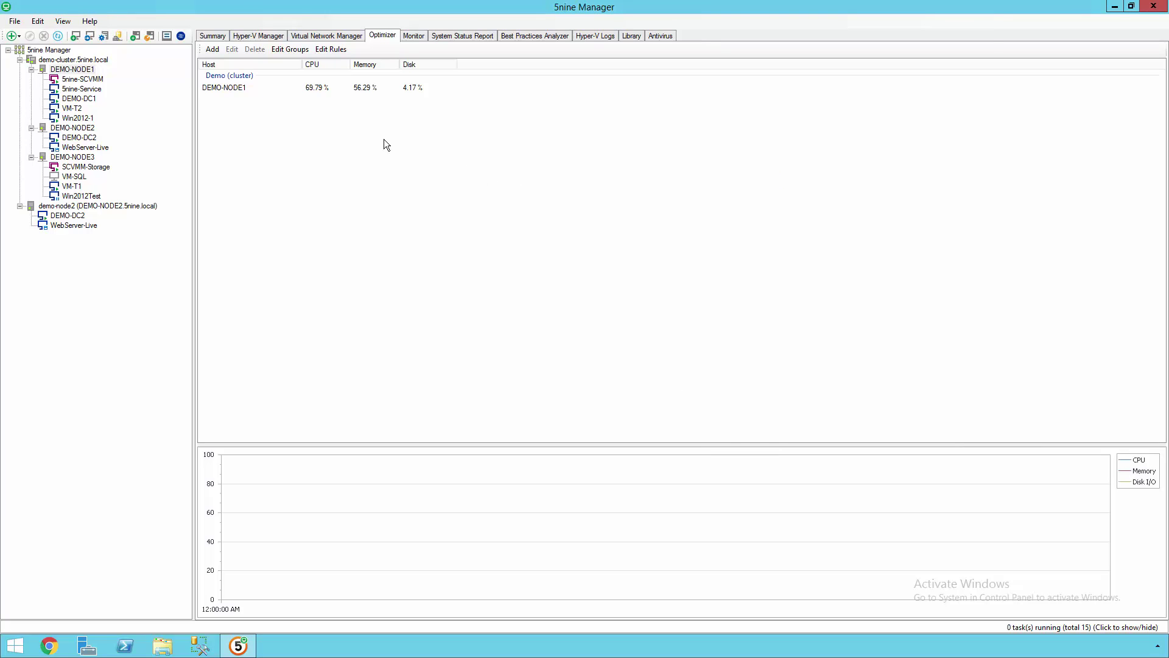
click(216, 89)
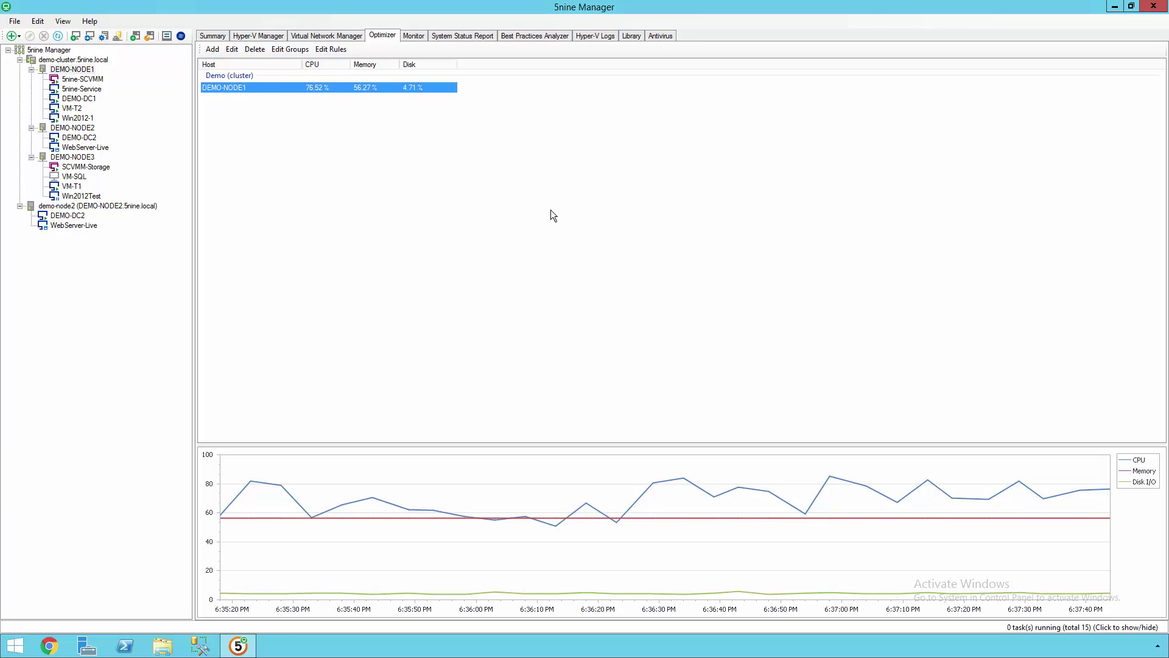
Browse the Library's templates, virtual disks and ISOs, and look over 5nine-Service's SysPrep and Templates options.
click(631, 35)
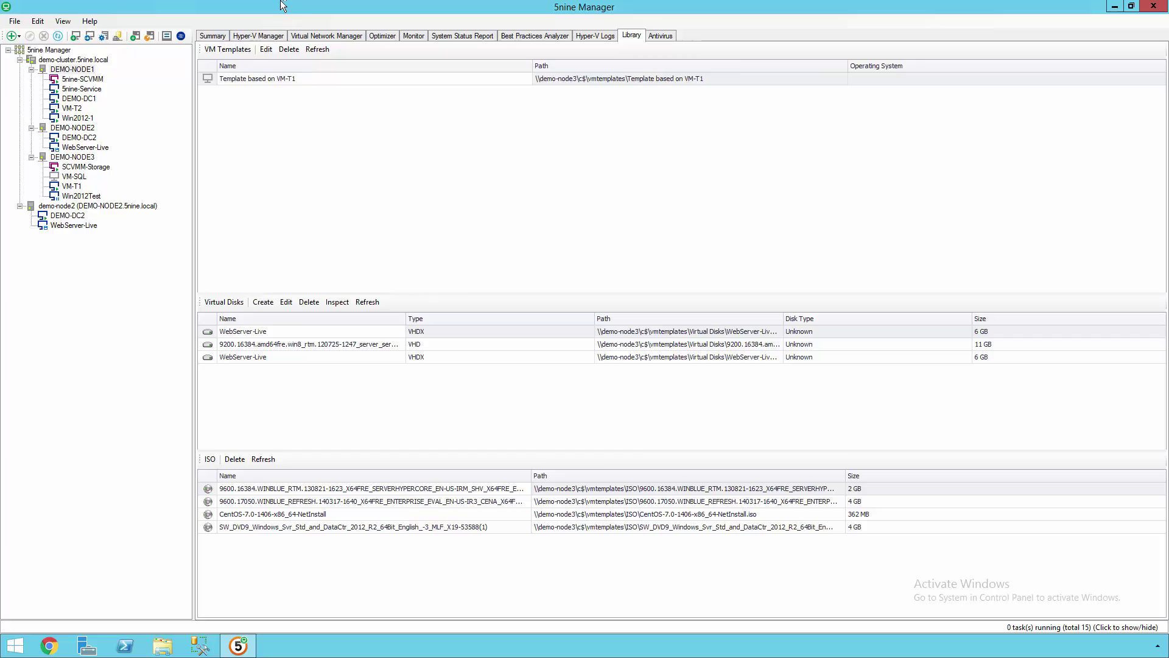
click(312, 334)
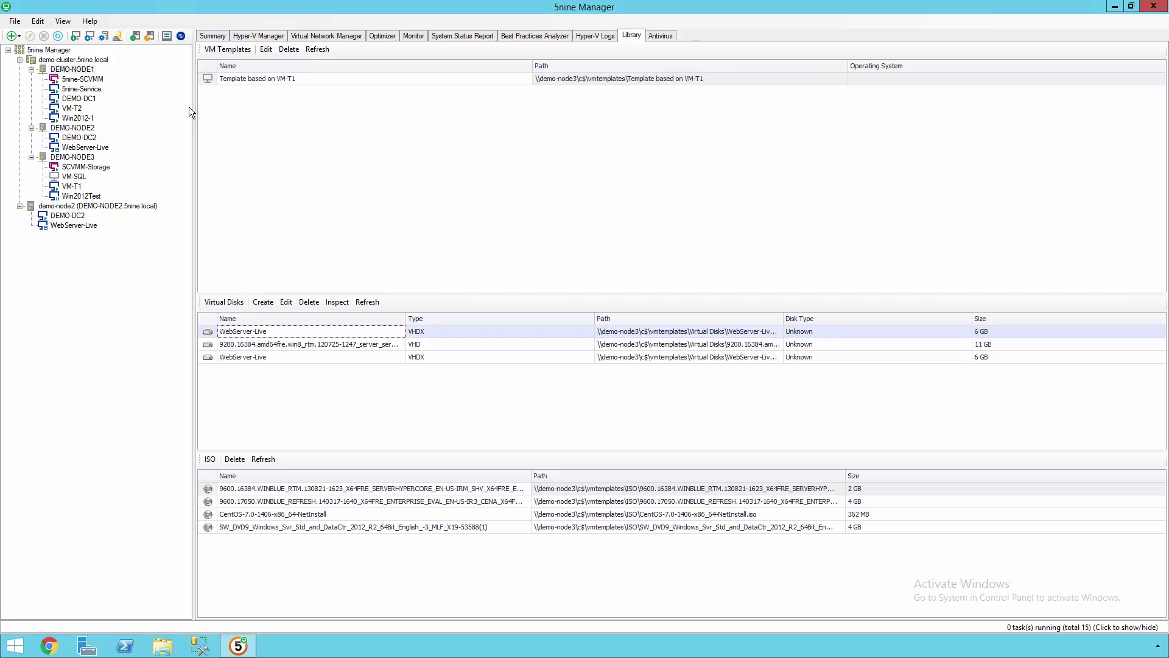
click(94, 92)
right_click(93, 90)
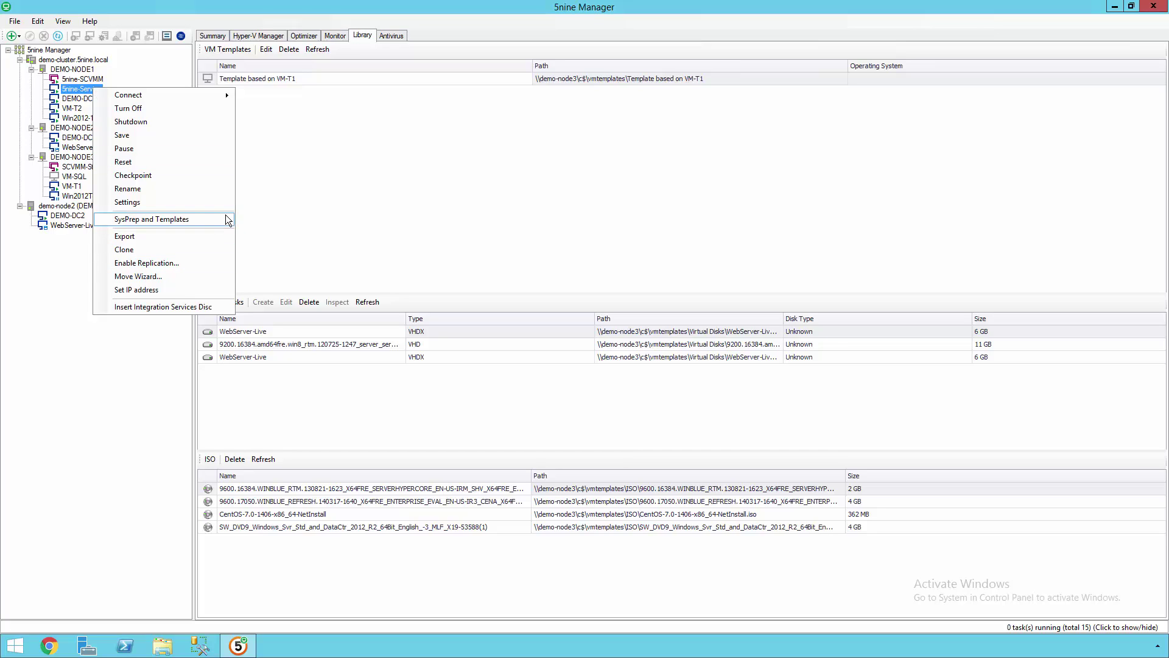
mouse_move(227, 220)
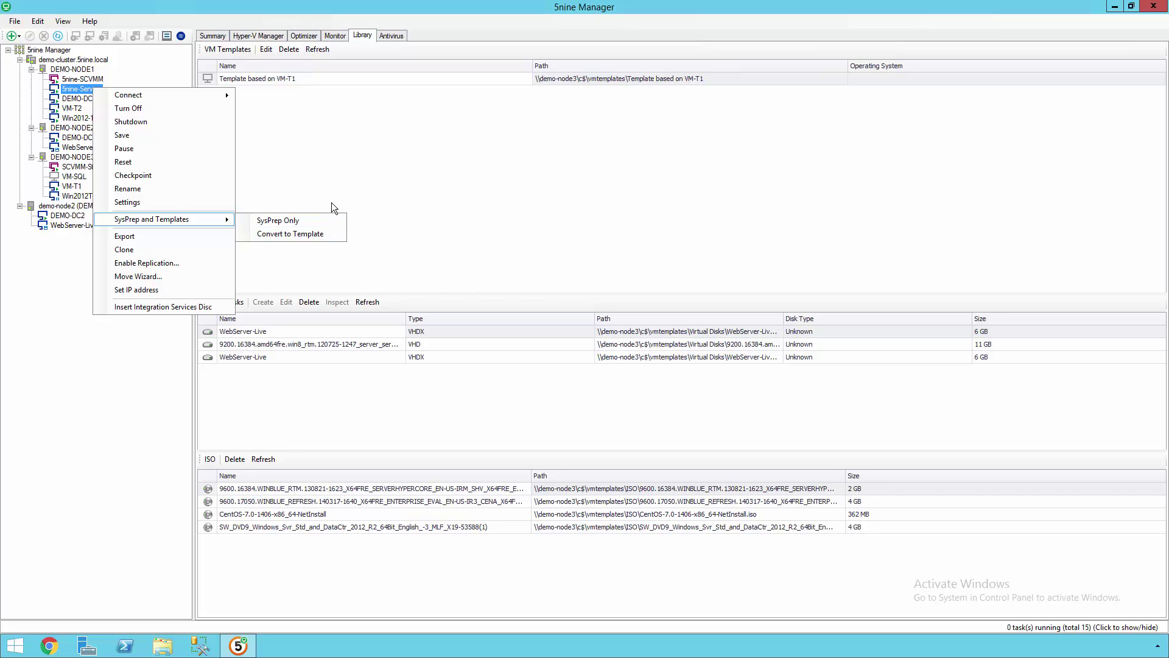
click(327, 140)
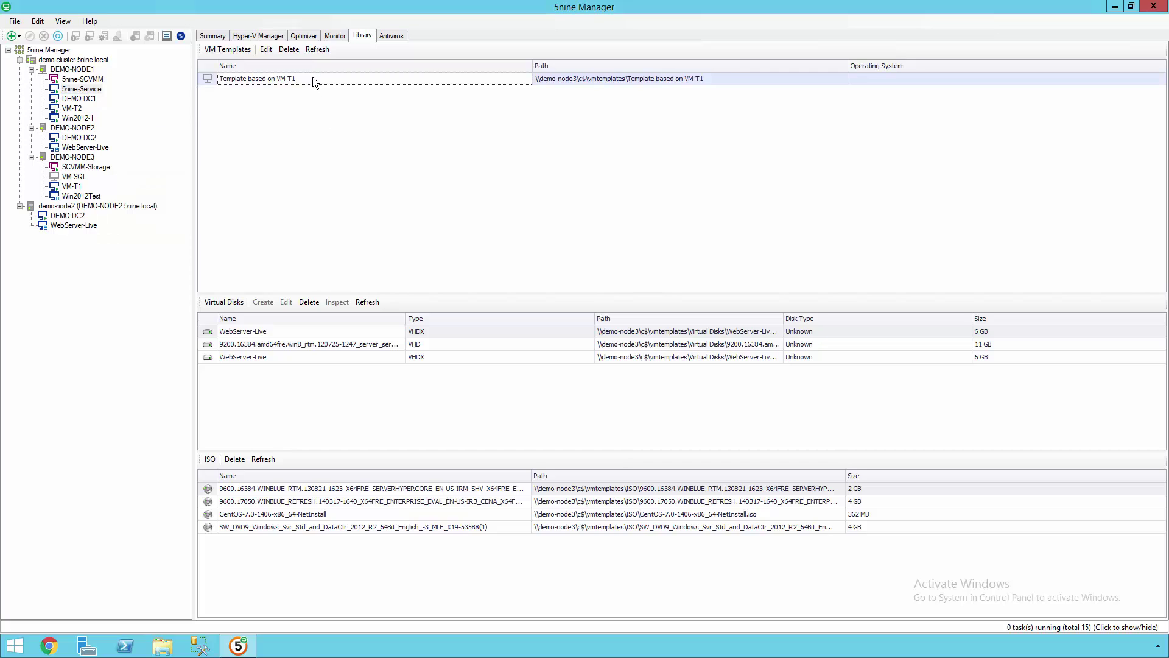
click(267, 49)
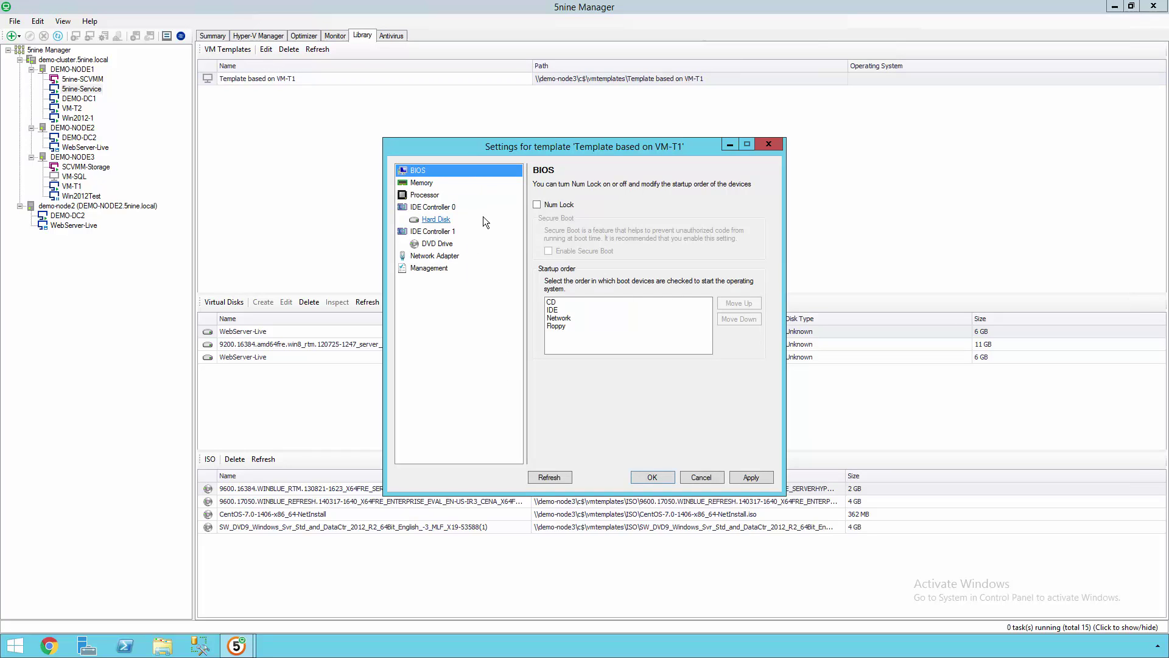
click(437, 220)
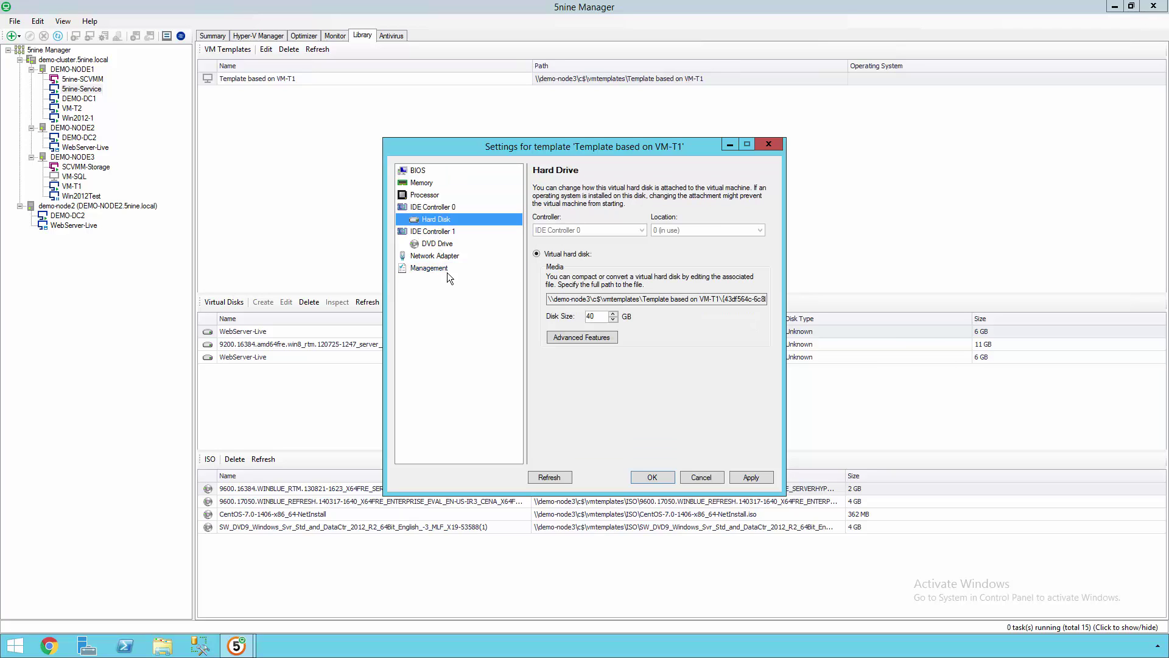
click(429, 269)
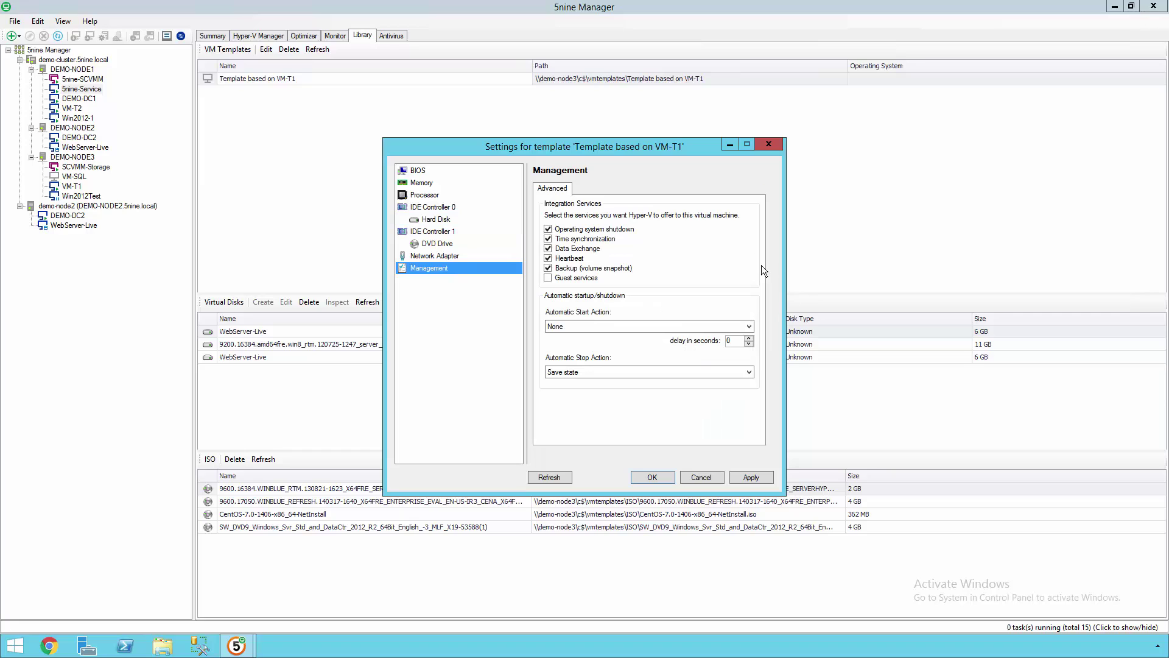
click(701, 477)
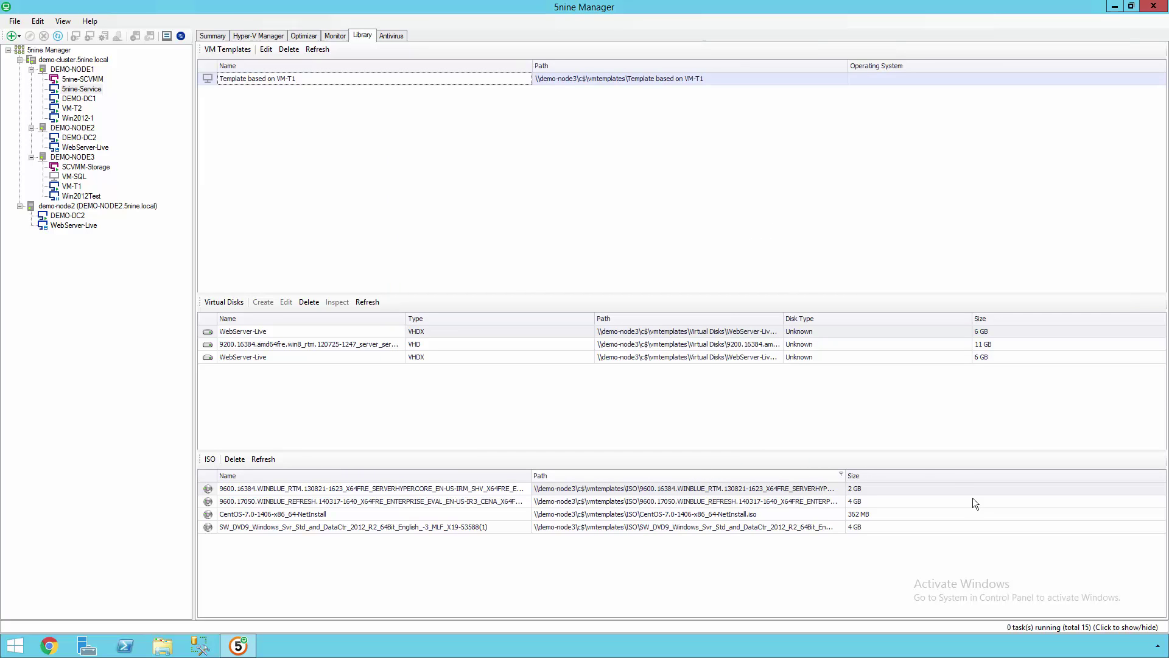
click(1117, 626)
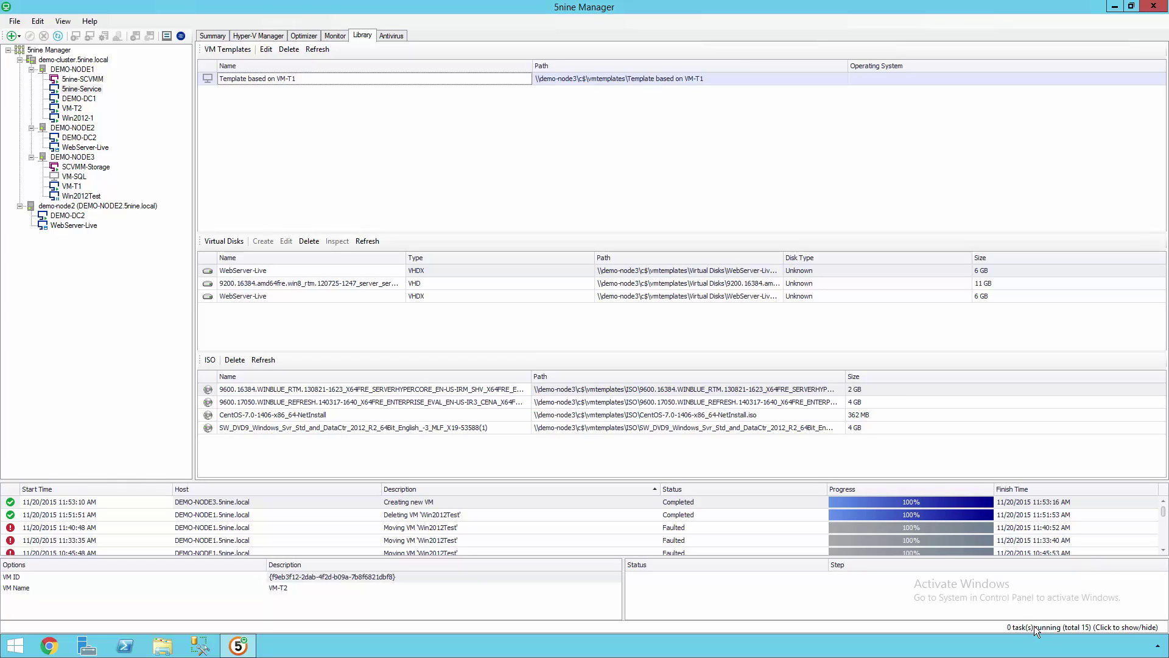
click(1027, 530)
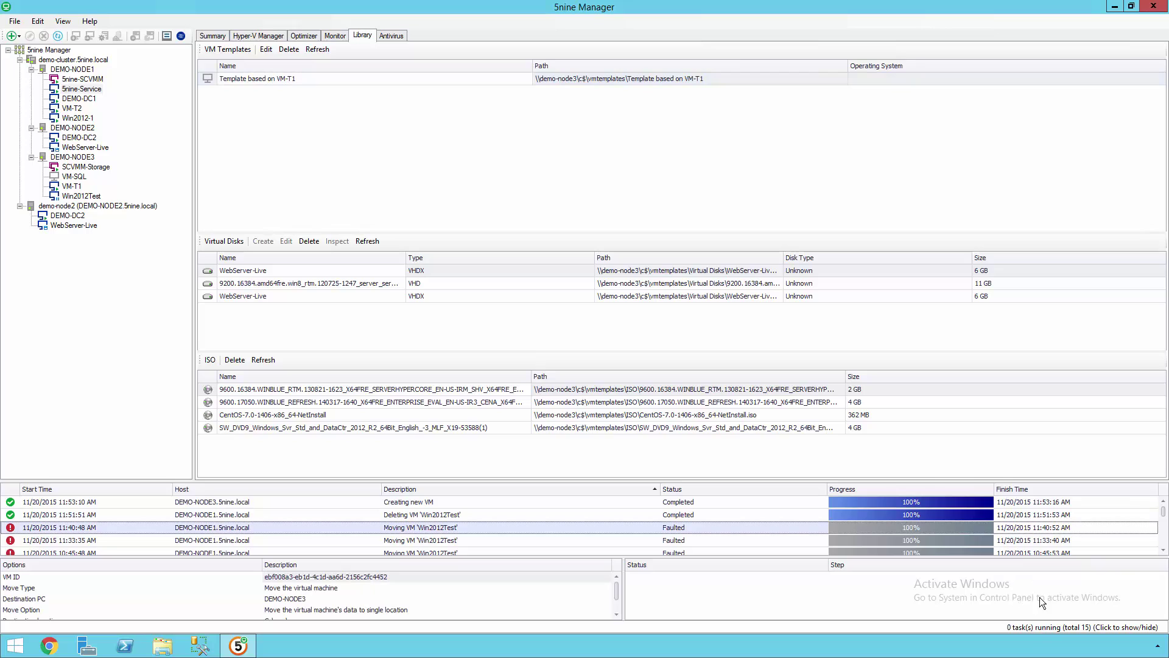
click(1055, 628)
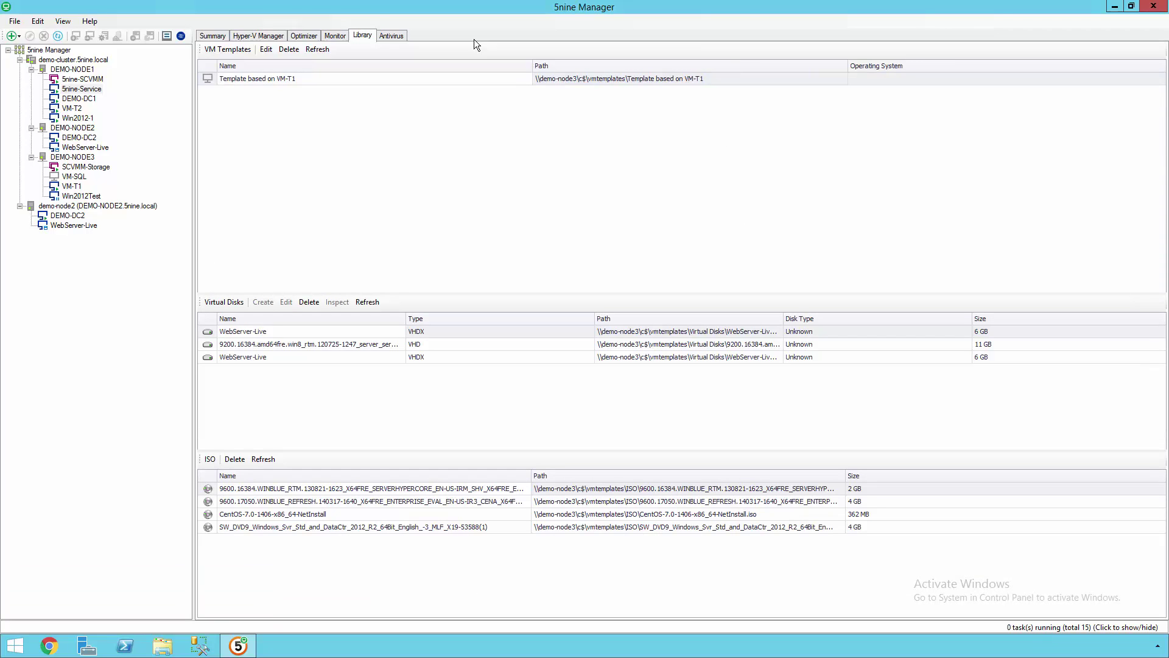
Open View > Options, check the Task Log retention, and show the Notifications Criteria conditions.
click(76, 24)
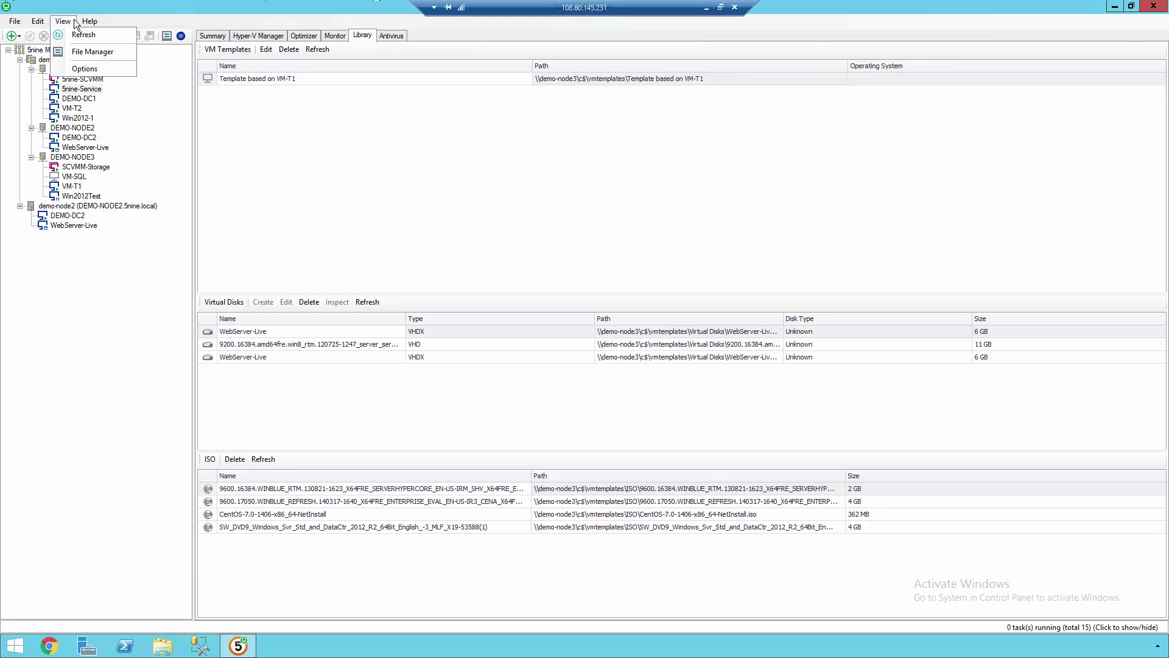
click(84, 69)
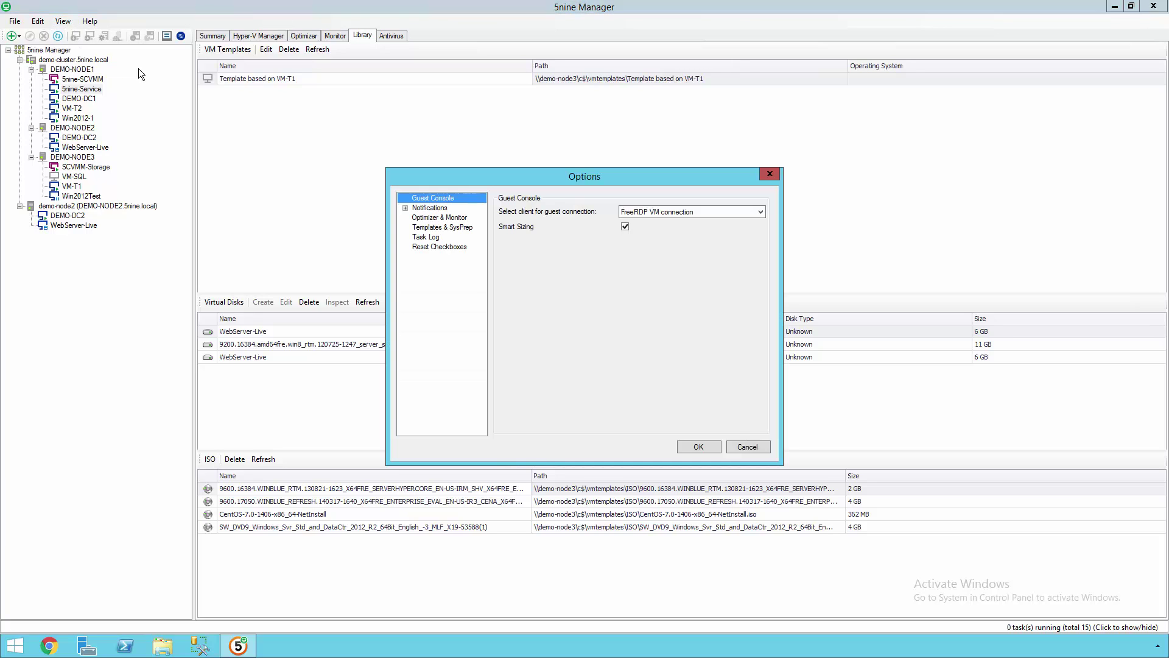
click(439, 237)
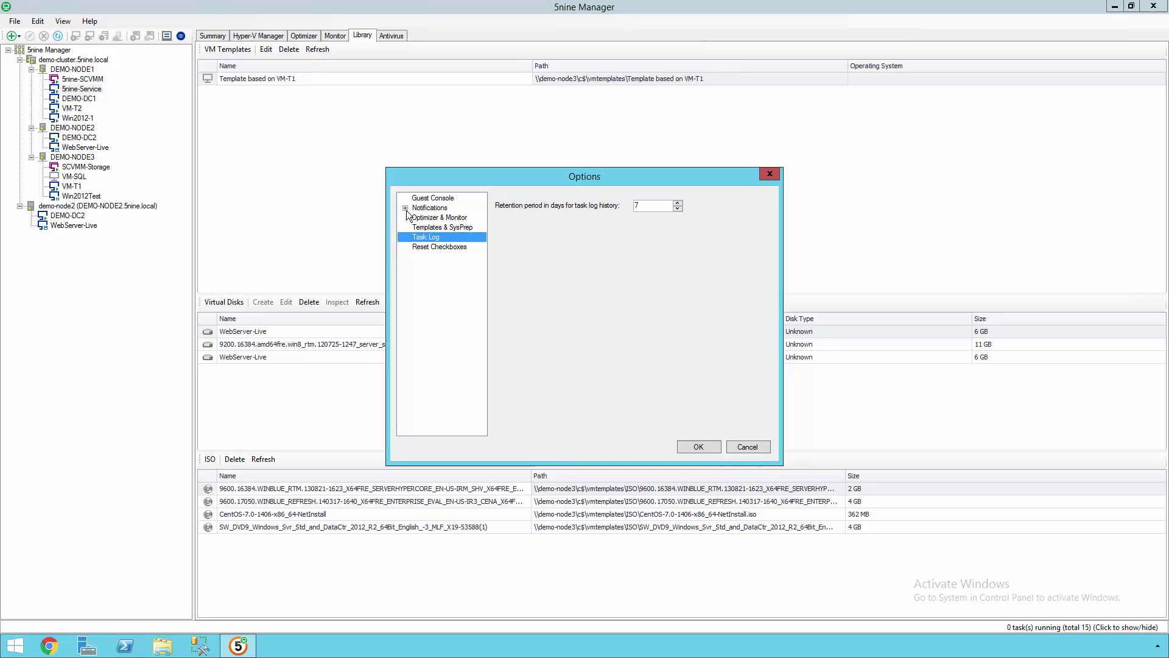
click(406, 208)
click(436, 227)
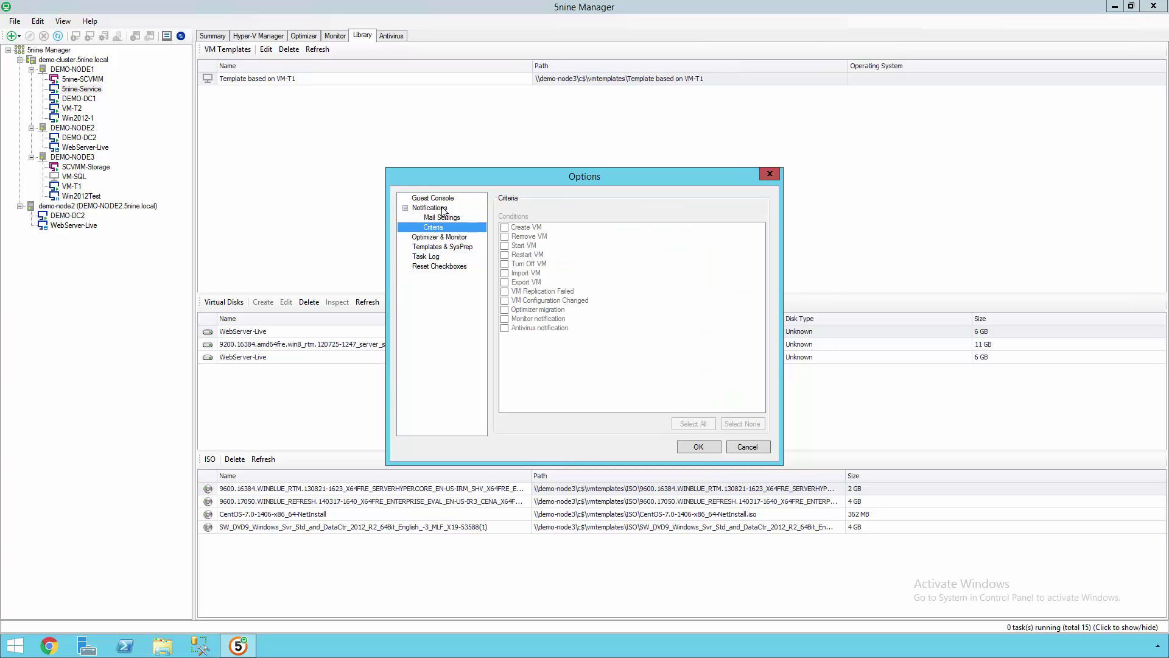